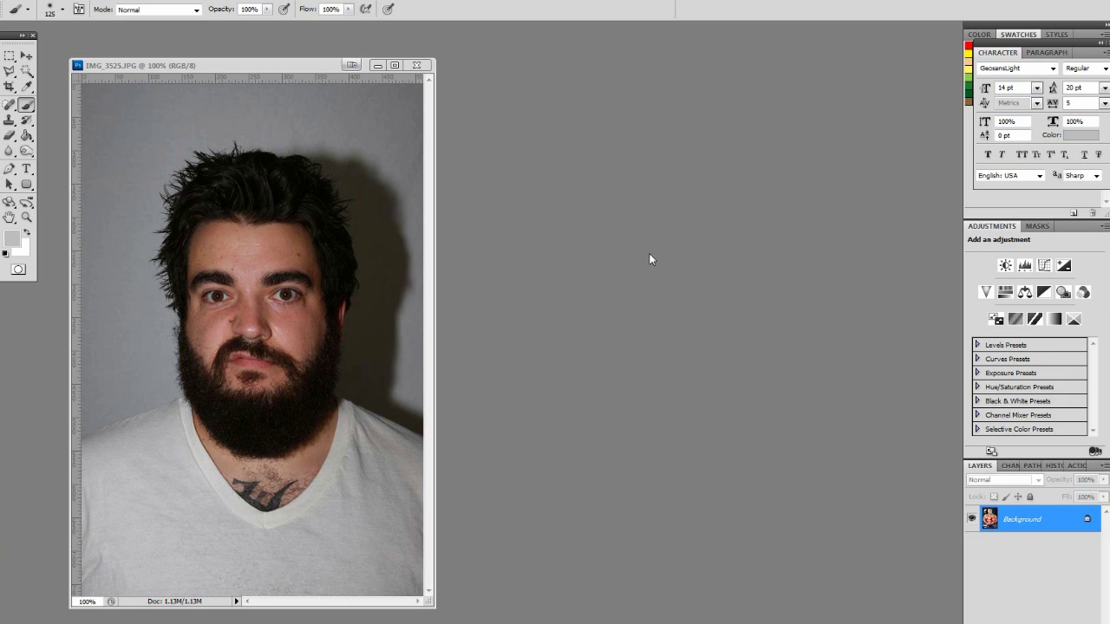
Step: Bring the IMG_3525.JPG portrait to the front and reposition its window nearer the middle of the workspace
key(ctrl+r)
mouse_move(218, 66)
mouse_down()
mouse_move(273, 69)
mouse_move(248, 55)
mouse_move(236, 70)
mouse_up()
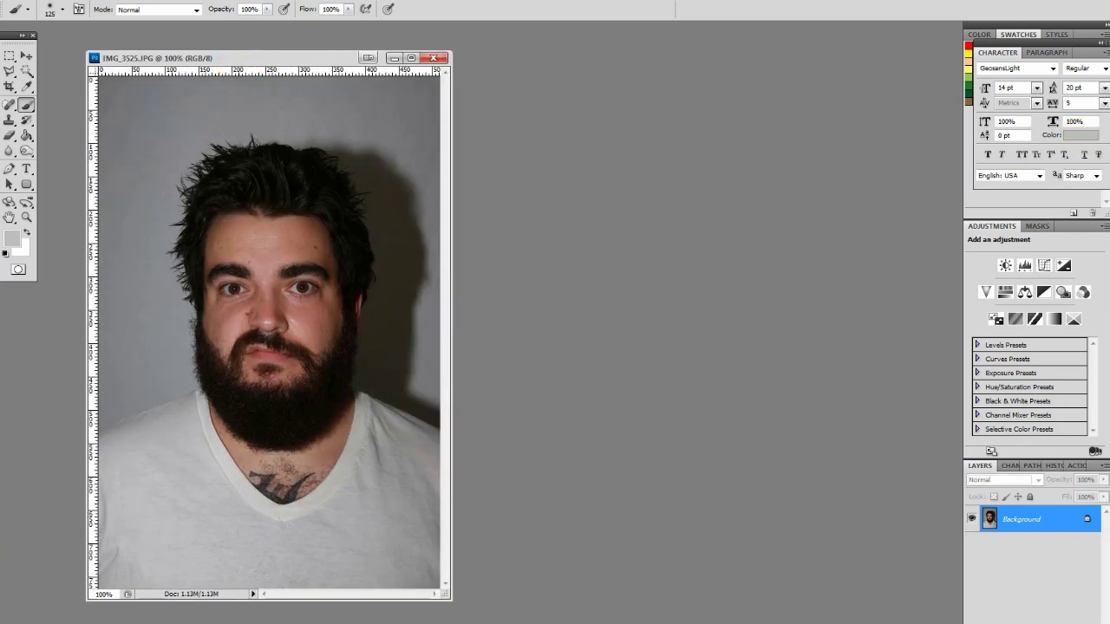
drag(835, 44, 702, 67)
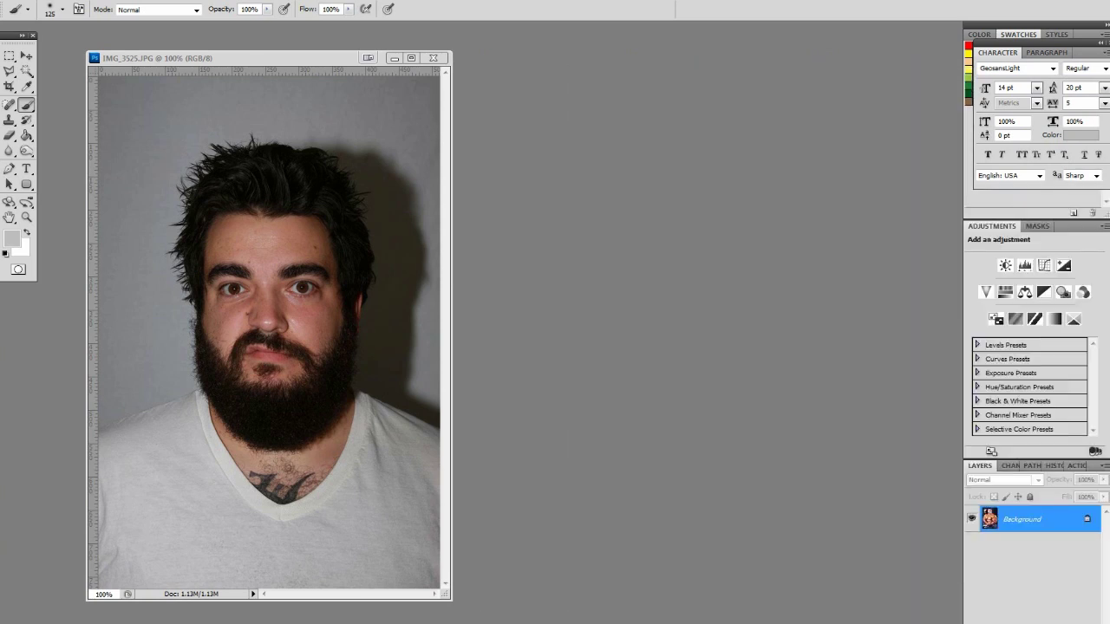
click(407, 59)
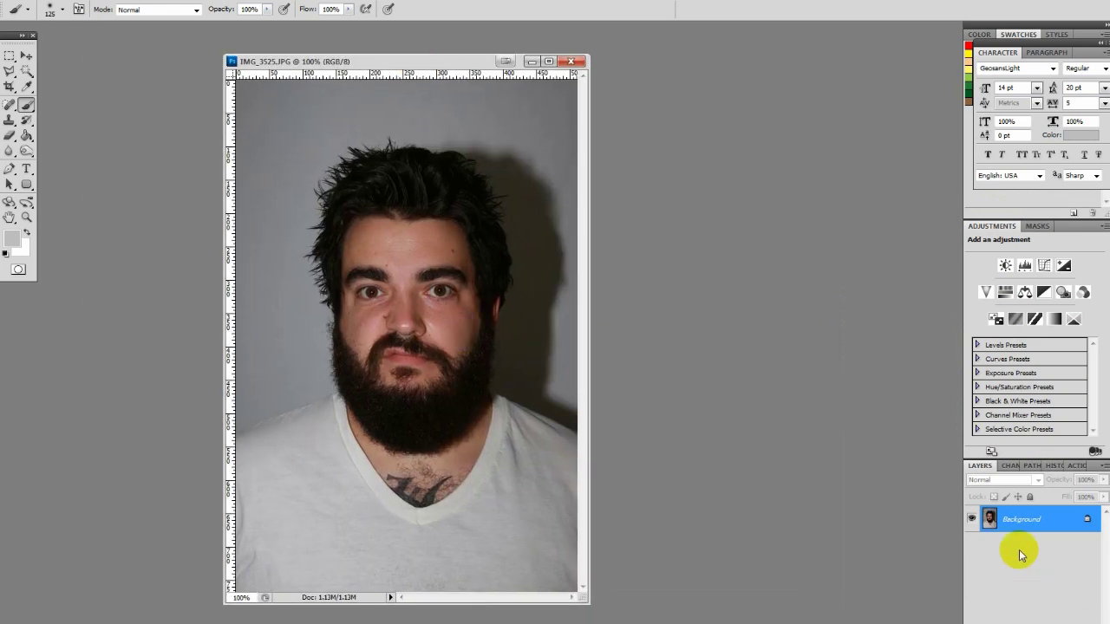
Step: Duplicate the portrait's Background layer within the same document, naming it Background copy
right_click(1016, 517)
click(1022, 434)
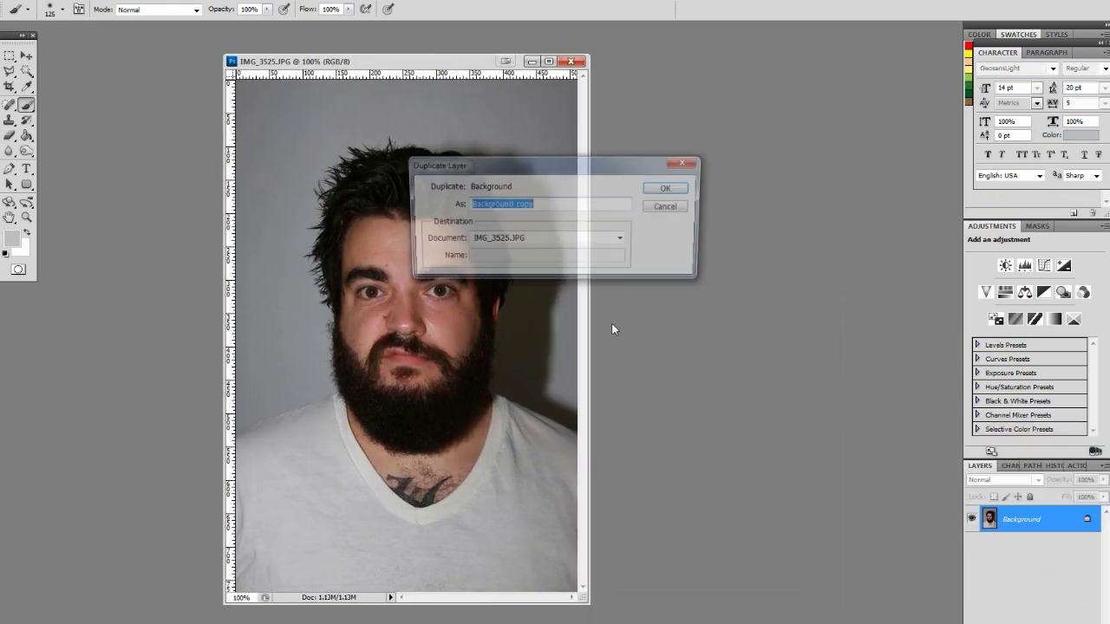
click(667, 186)
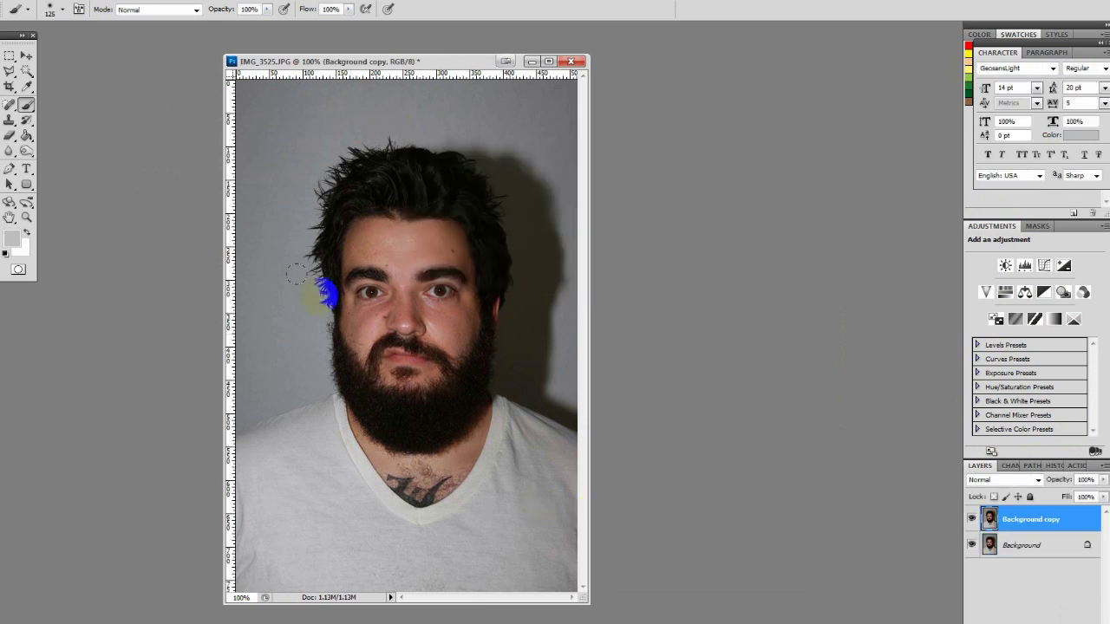
Step: Select the grey backdrop and the dark shadow beside the man using the Magic Wand with a tolerance of 10
key(w)
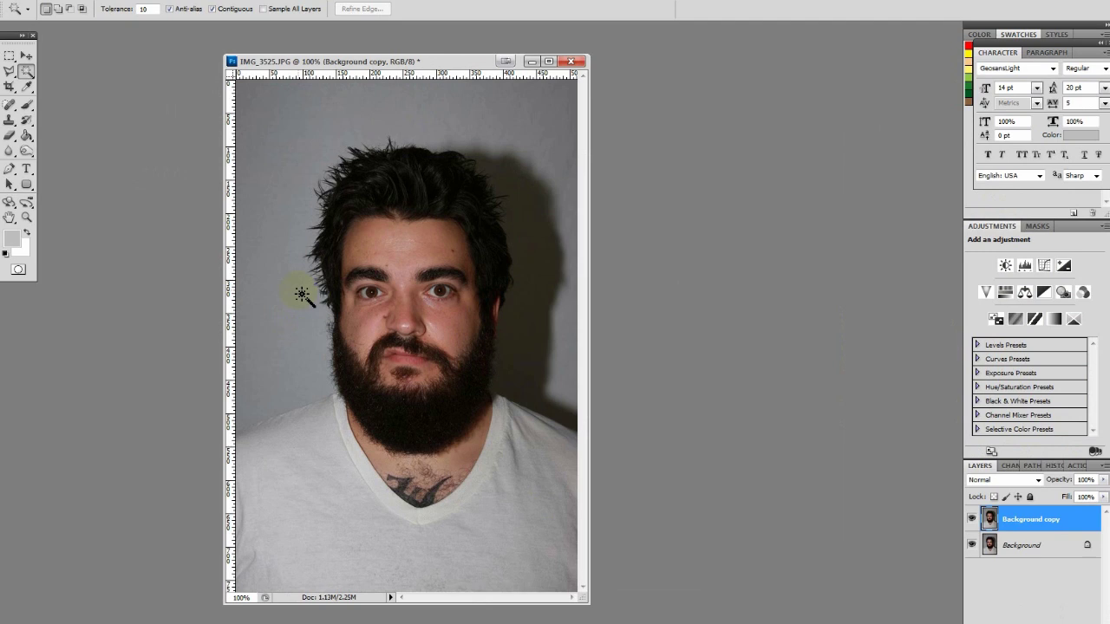
click(144, 8)
click(280, 314)
click(509, 327)
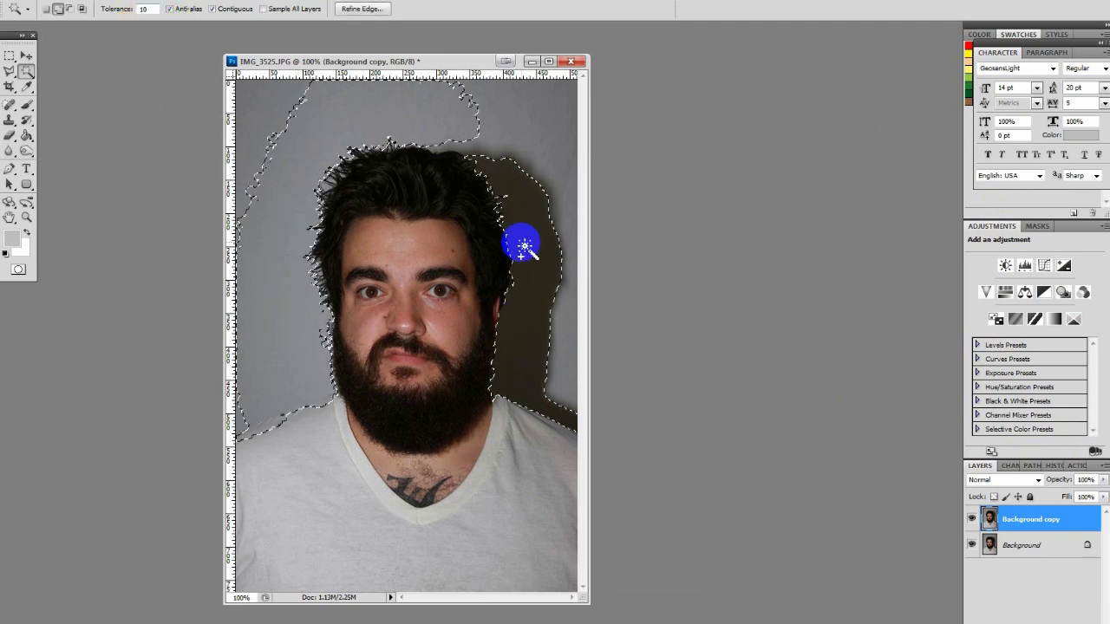
Step: Extend the selection to the rest of the backdrop, including the shadow's edge and the image's upper corners
shift+click(533, 137)
shift+click(540, 177)
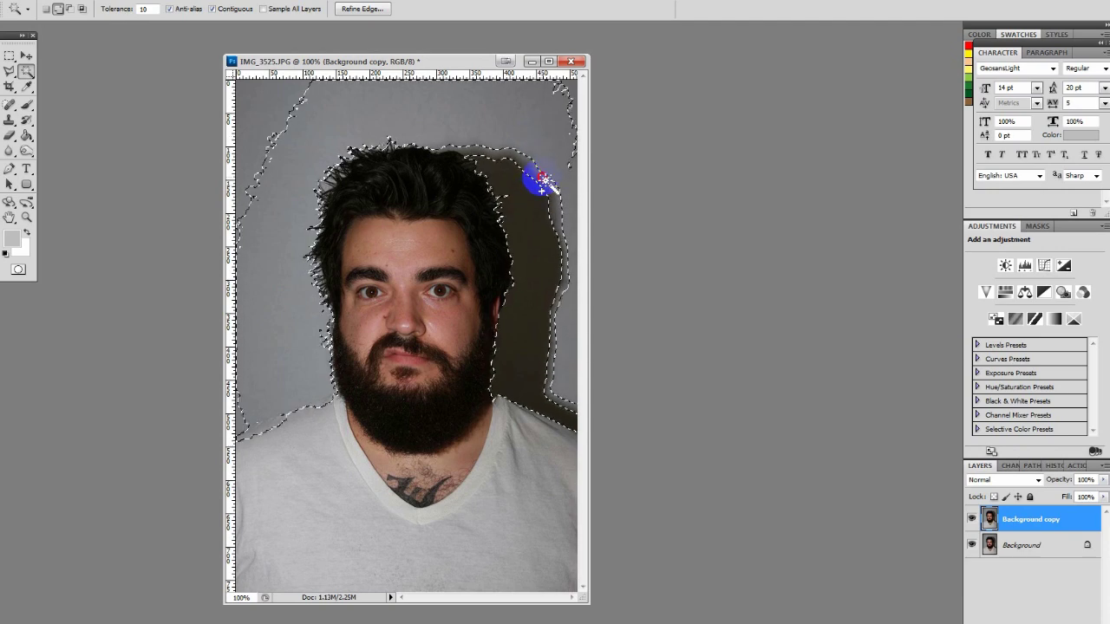
shift+click(537, 184)
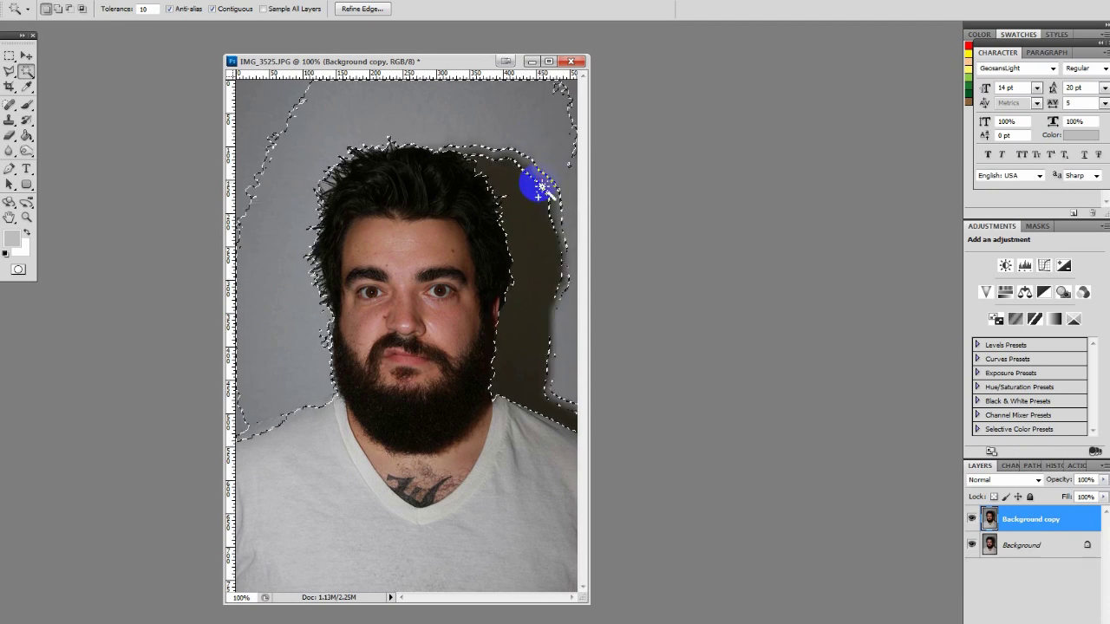
key(ctrl+alt+z)
key(ctrl+alt+z)
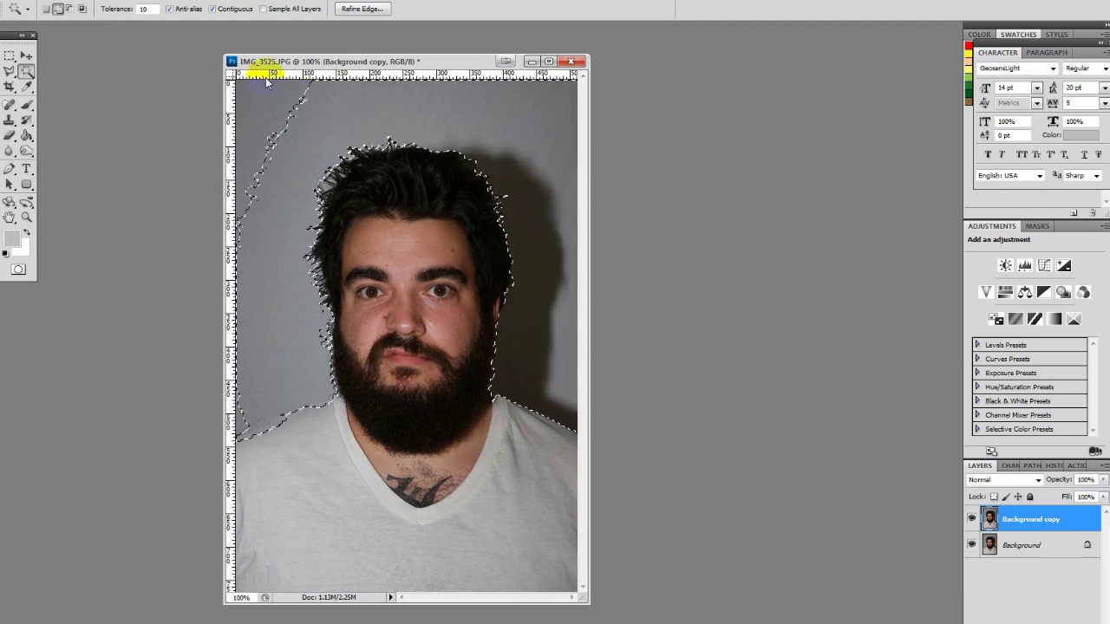
alt+click(260, 431)
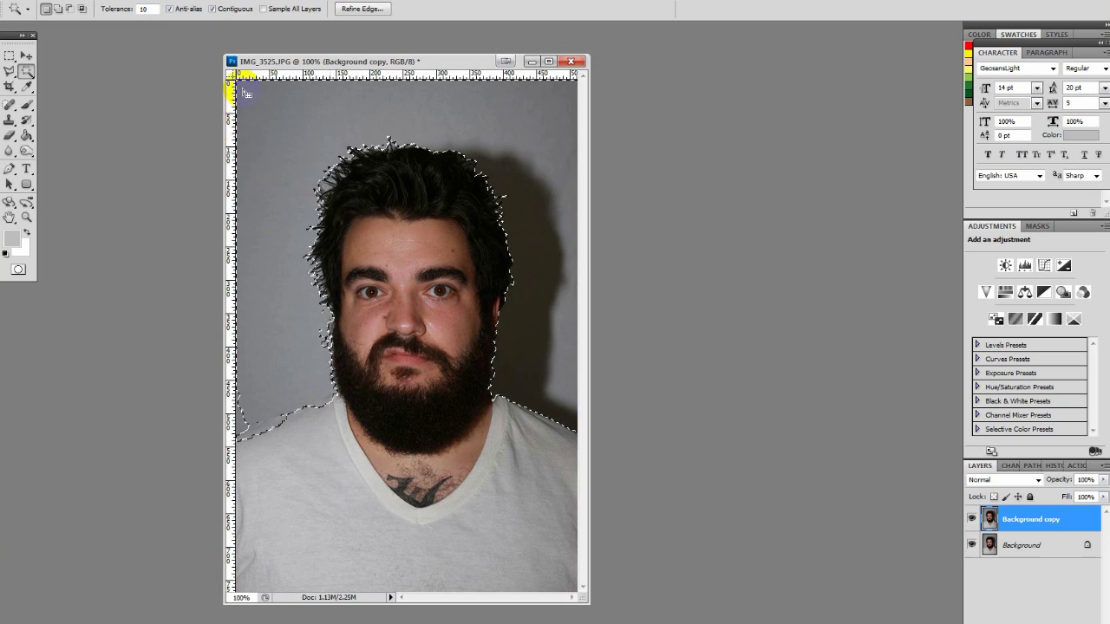
Step: Invert the backdrop selection and copy the selected man onto a new layer
click(151, 1)
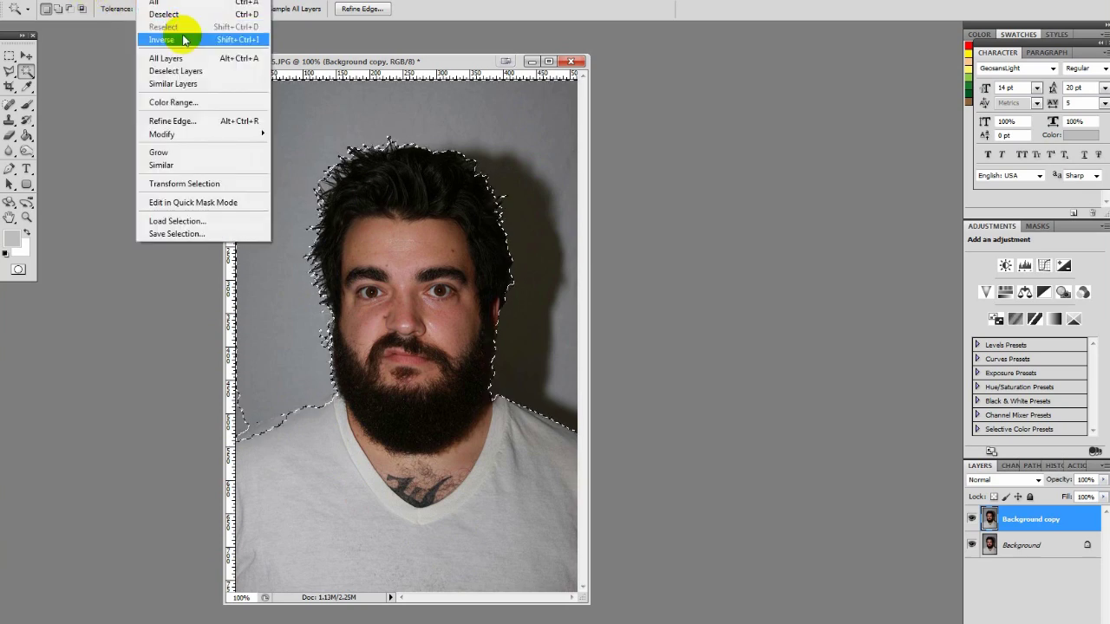
click(182, 39)
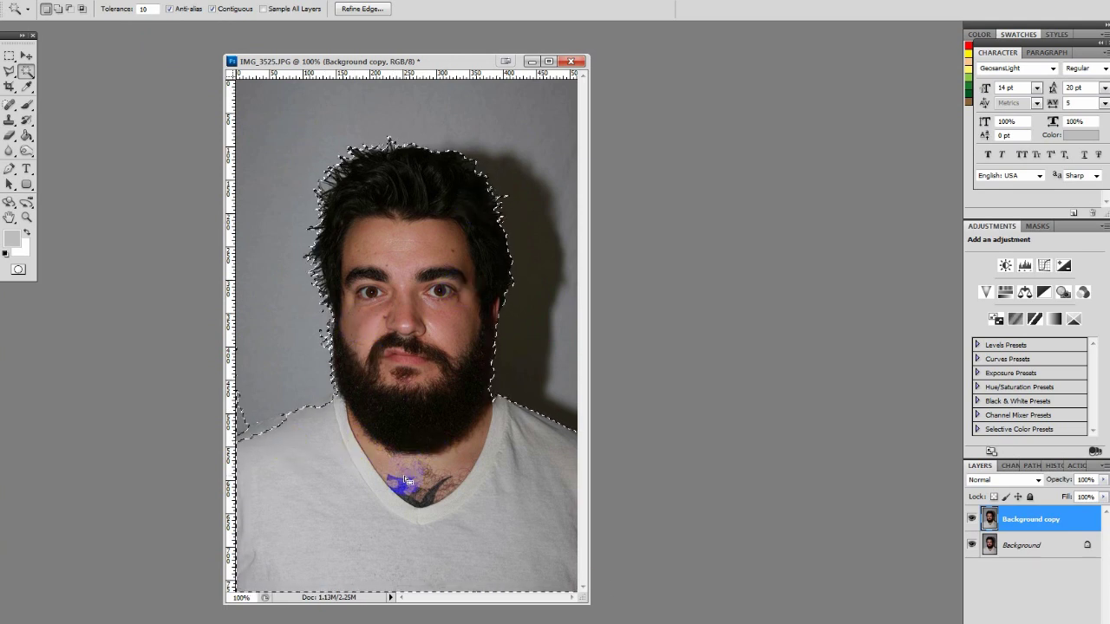
key(ctrl+j)
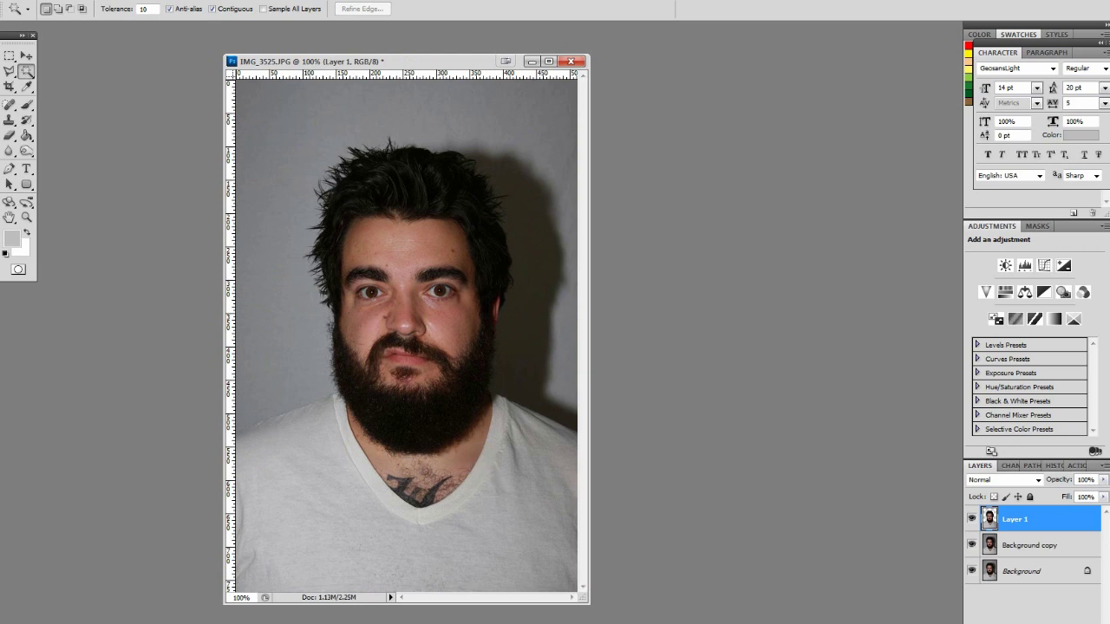
Step: Hide the Background copy and Background layers and crop the canvas to the man's head and upper chest
click(972, 544)
click(972, 572)
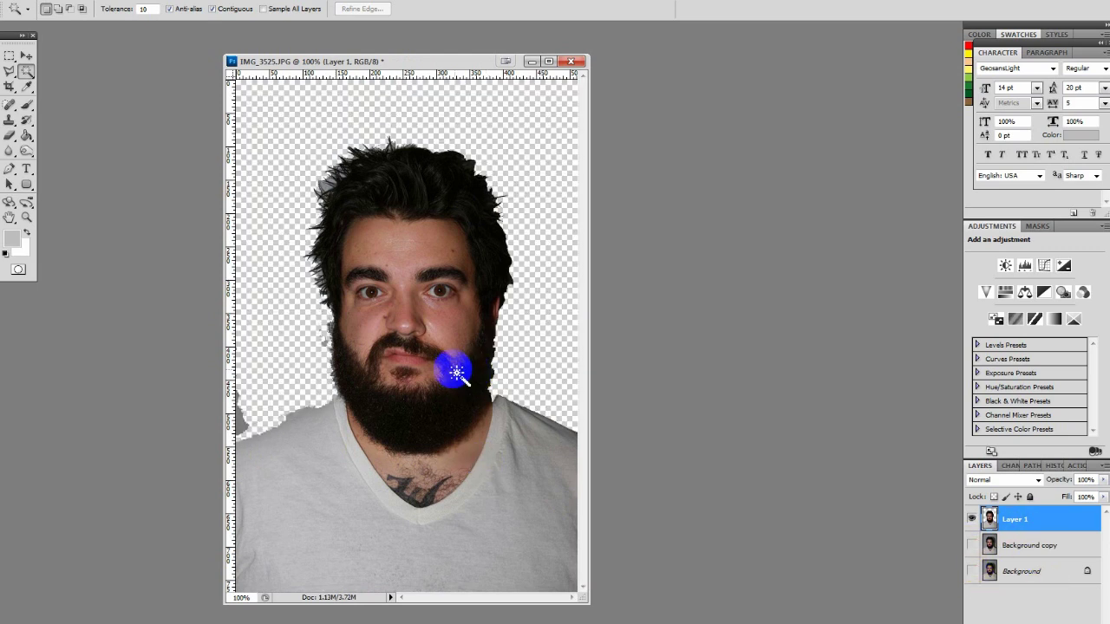
key(c)
drag(293, 132, 512, 466)
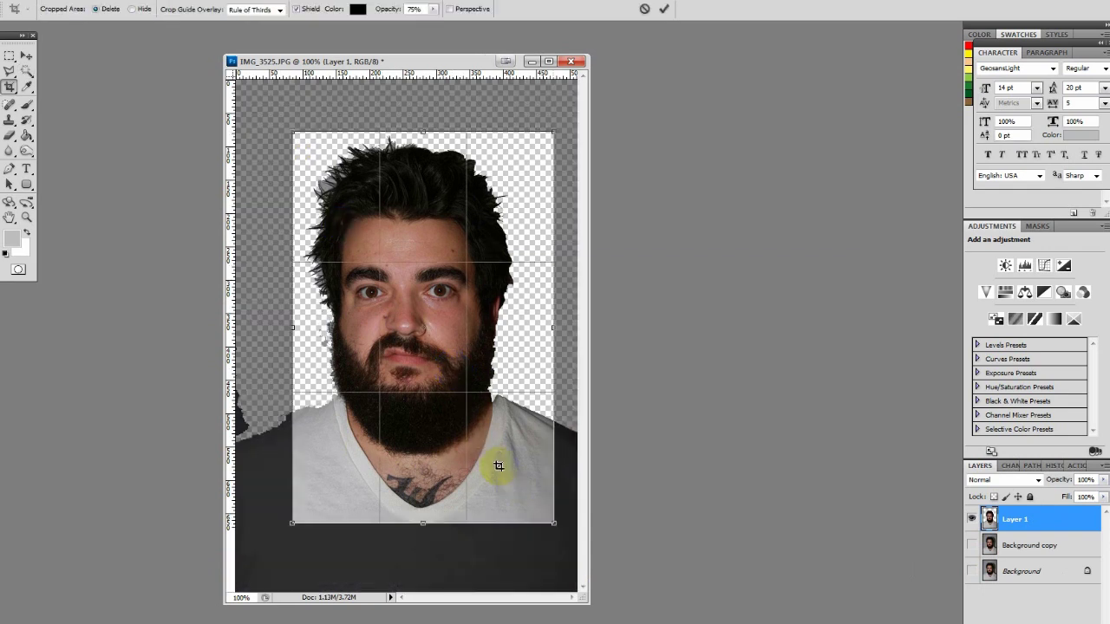
key(Return)
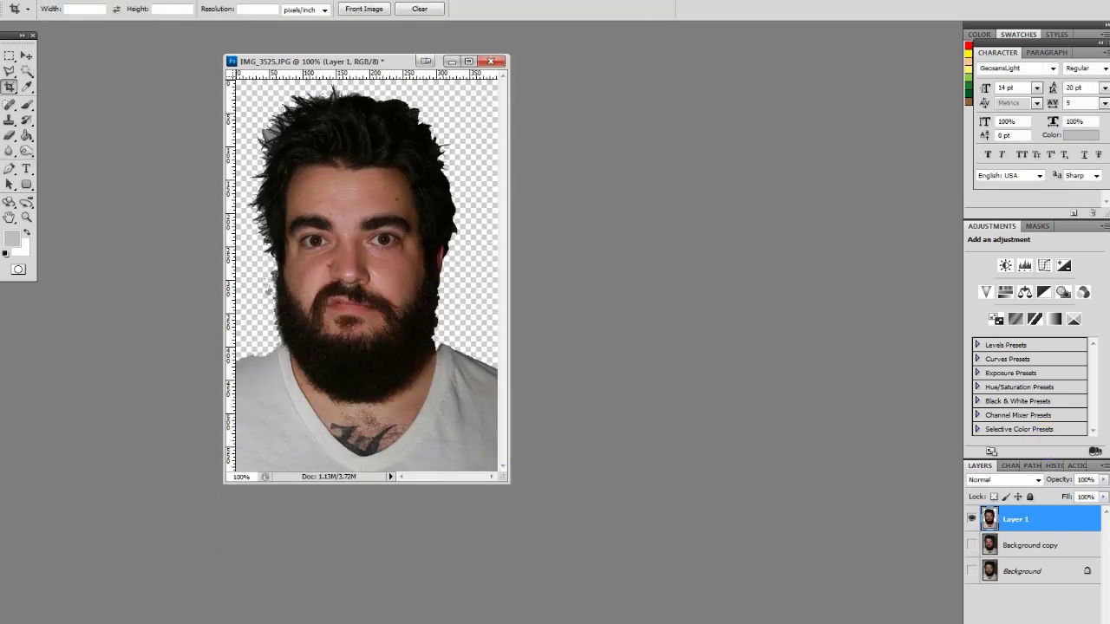
Step: Copy the cut-out man into Bodybuilder15.jpg as a new layer and place that document's window where the portrait was
drag(885, 143, 684, 46)
key(v)
drag(376, 347, 694, 251)
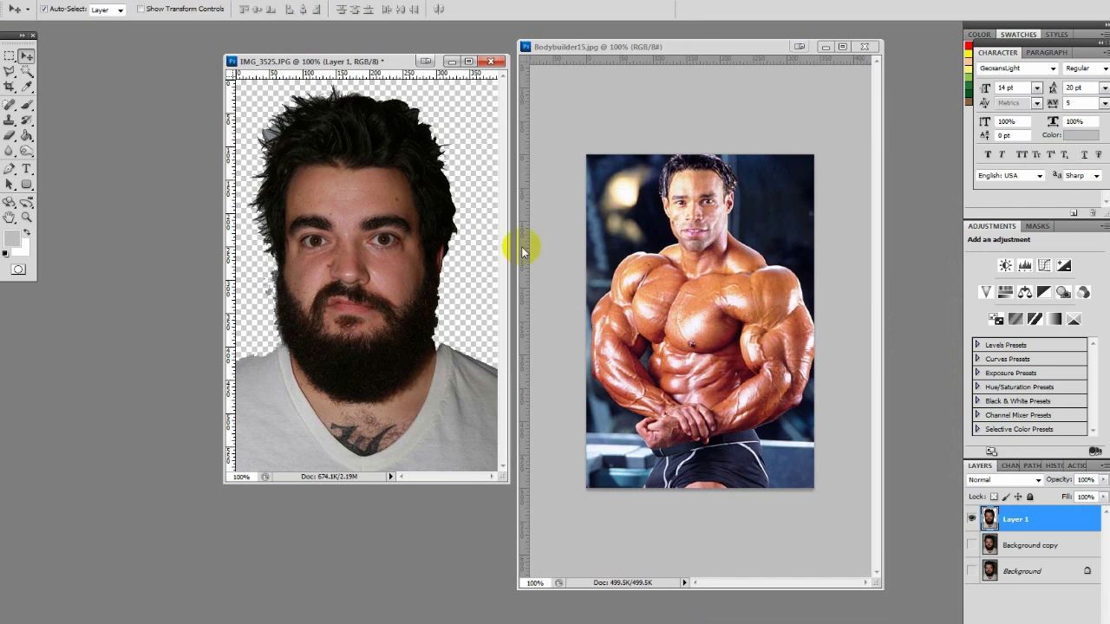
drag(409, 240, 701, 256)
drag(373, 62, 217, 57)
click(294, 54)
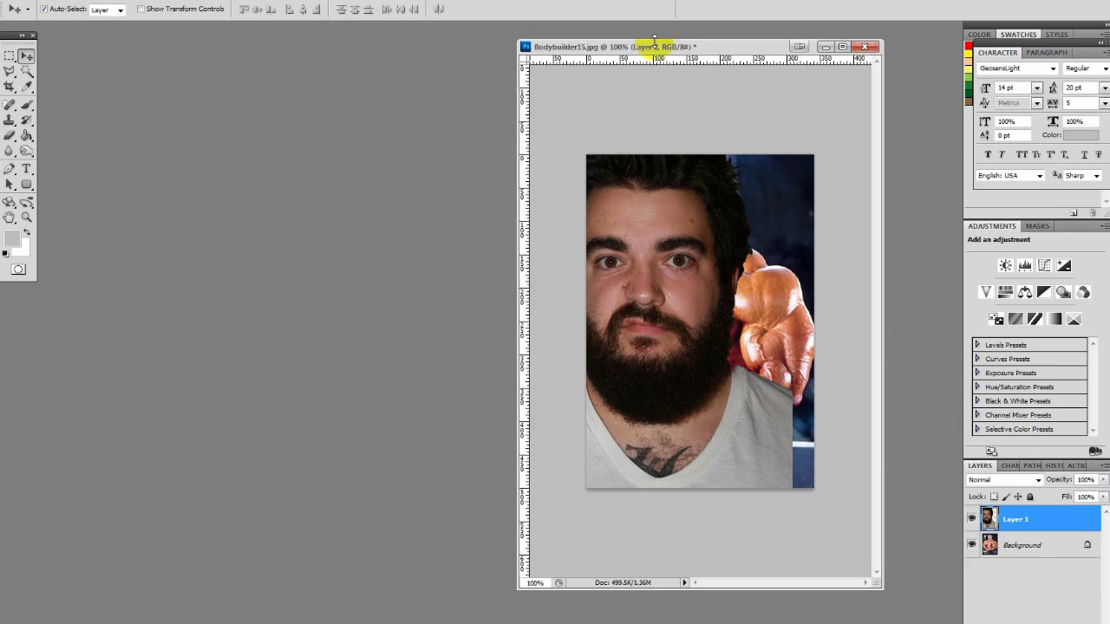
drag(629, 50, 334, 59)
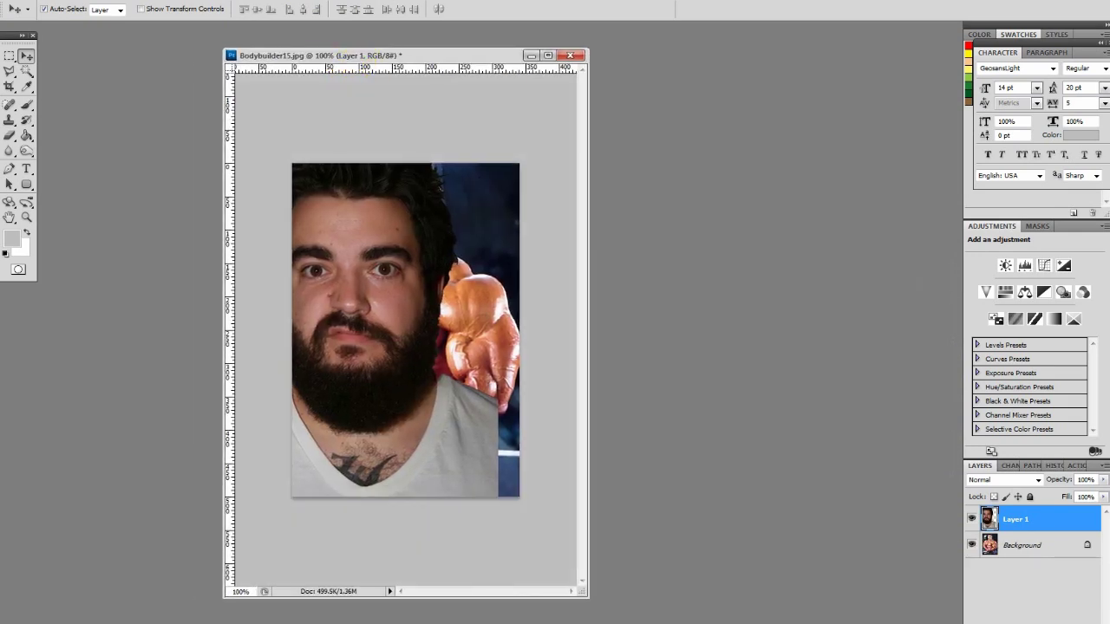
Step: Scale the cut-out man down to roughly half size and place him over the bodybuilder's chest
key(ctrl+t)
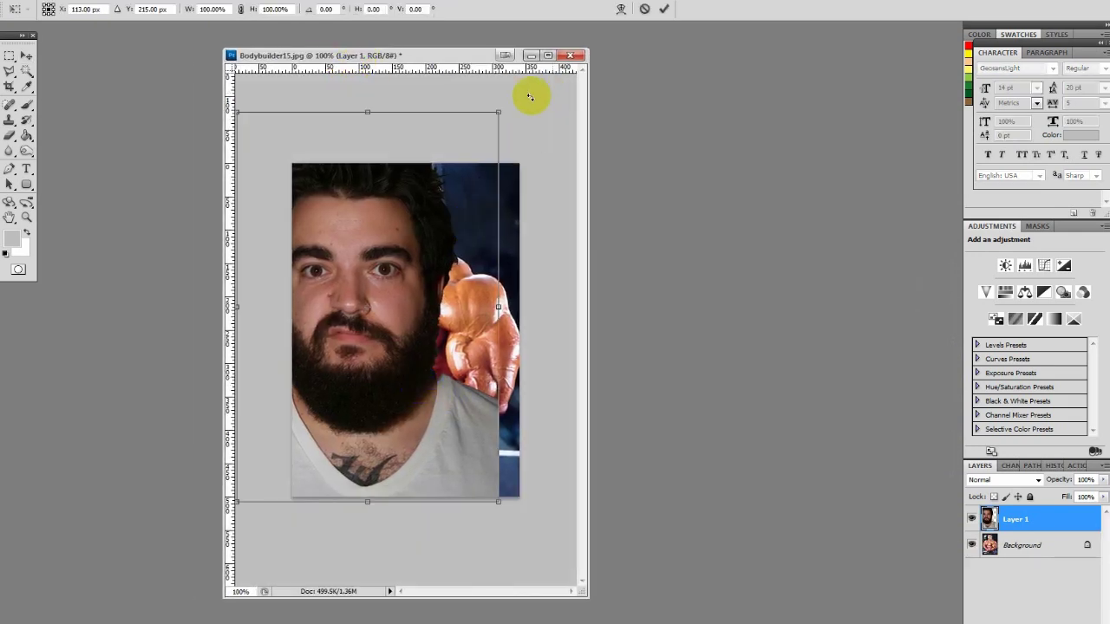
drag(501, 115, 369, 292)
drag(319, 365, 424, 335)
key(Return)
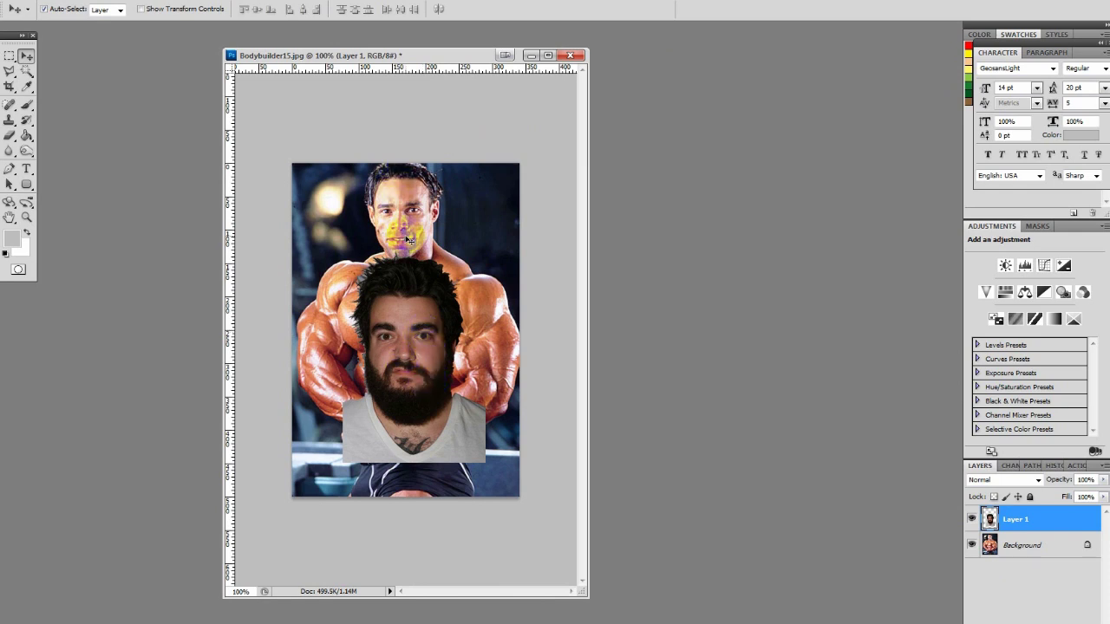
Step: Move the cut-out man up so his head overlaps the bodybuilder's face and neck
mouse_move(406, 346)
mouse_down()
mouse_move(424, 317)
mouse_move(396, 322)
mouse_move(397, 351)
mouse_up()
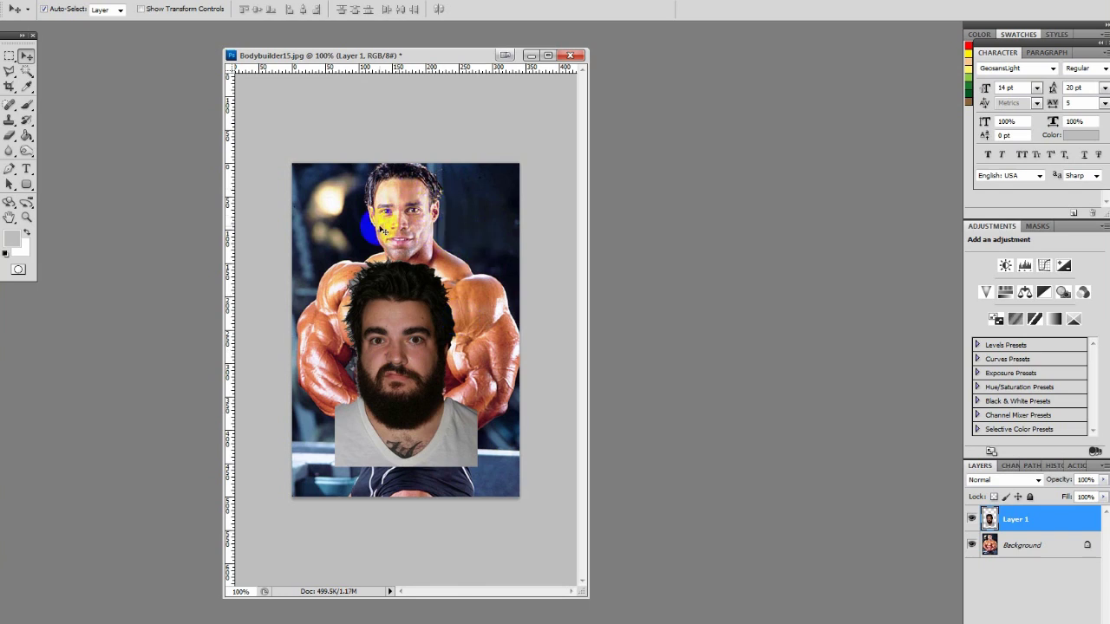
mouse_move(406, 335)
mouse_down()
mouse_move(396, 322)
mouse_move(391, 367)
mouse_move(418, 318)
mouse_up()
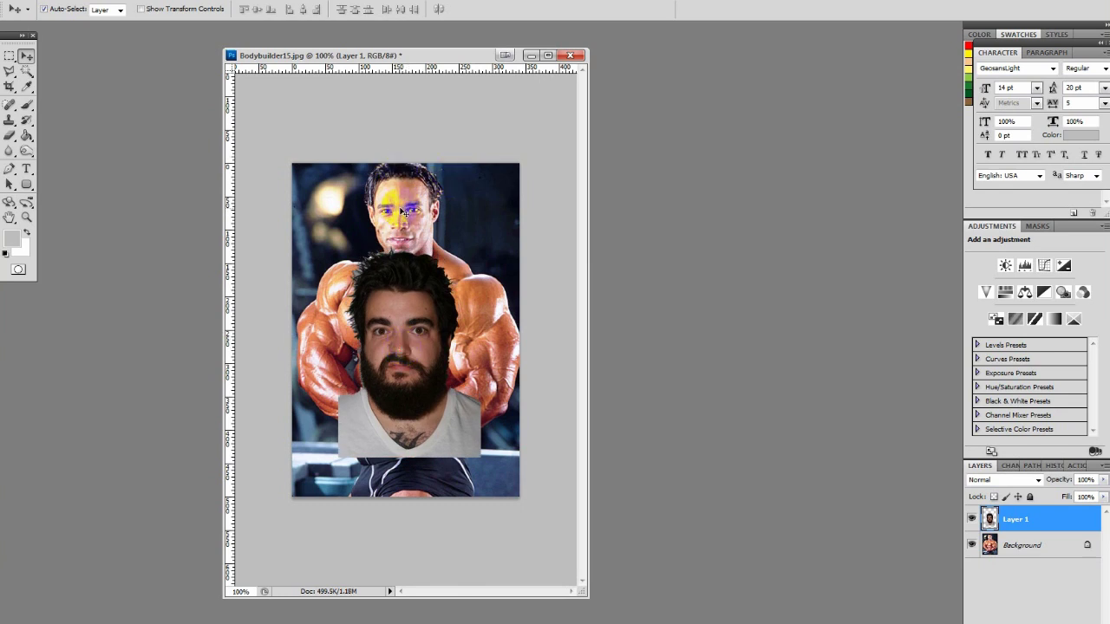
mouse_move(409, 334)
mouse_down()
mouse_move(408, 292)
mouse_move(416, 362)
mouse_move(412, 348)
mouse_up()
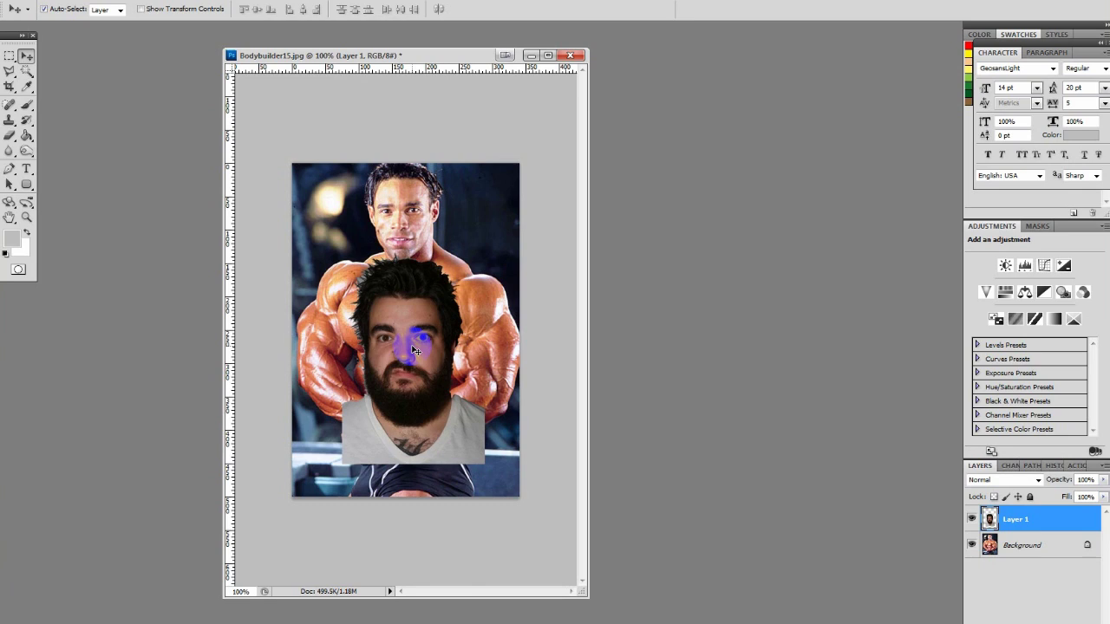
mouse_move(416, 350)
mouse_down()
mouse_move(415, 250)
mouse_move(411, 346)
mouse_up()
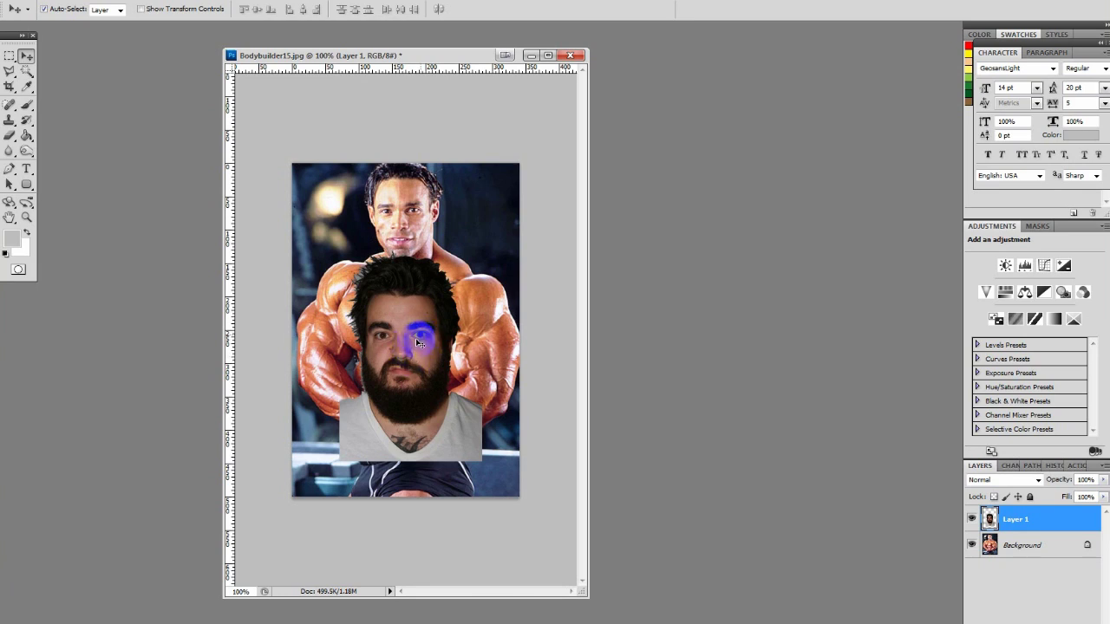
drag(408, 365, 417, 288)
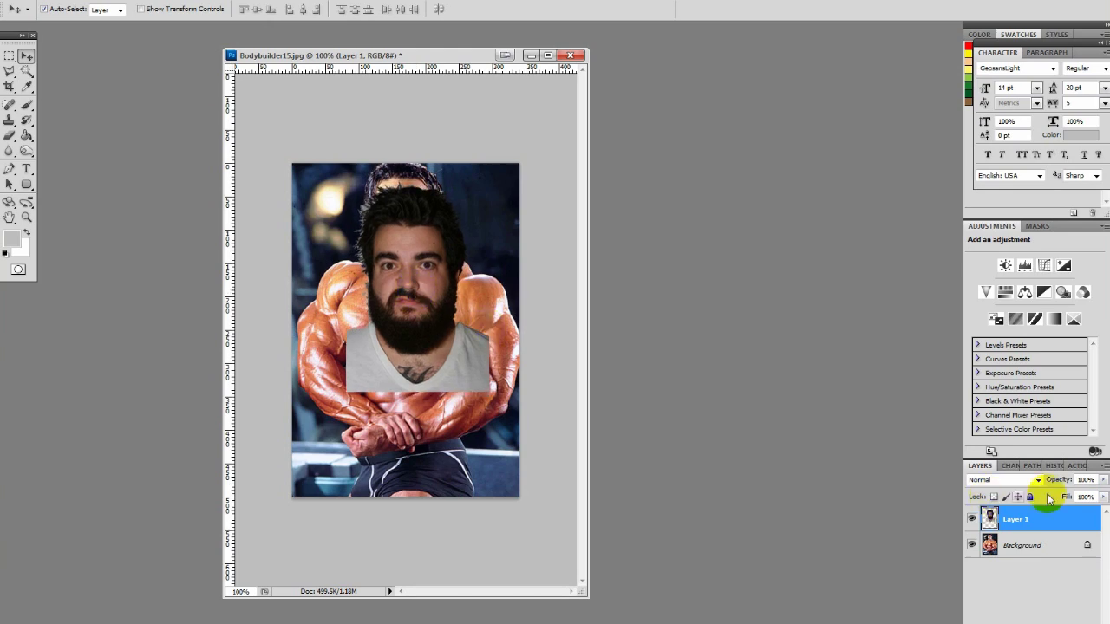
Step: Lower Layer 1's opacity to 58% and scale and align the man's face over the bodybuilder's face
drag(1104, 479, 1073, 493)
key(z)
drag(404, 261, 818, 592)
key(v)
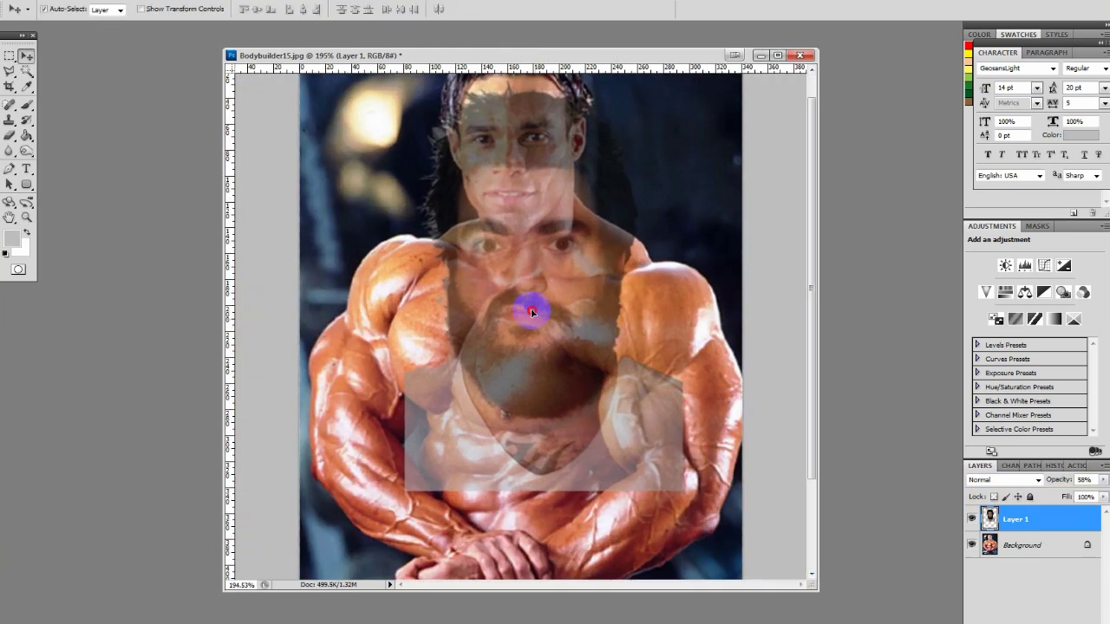
key(ctrl+t)
drag(528, 322, 528, 222)
drag(582, 272, 602, 292)
key(Return)
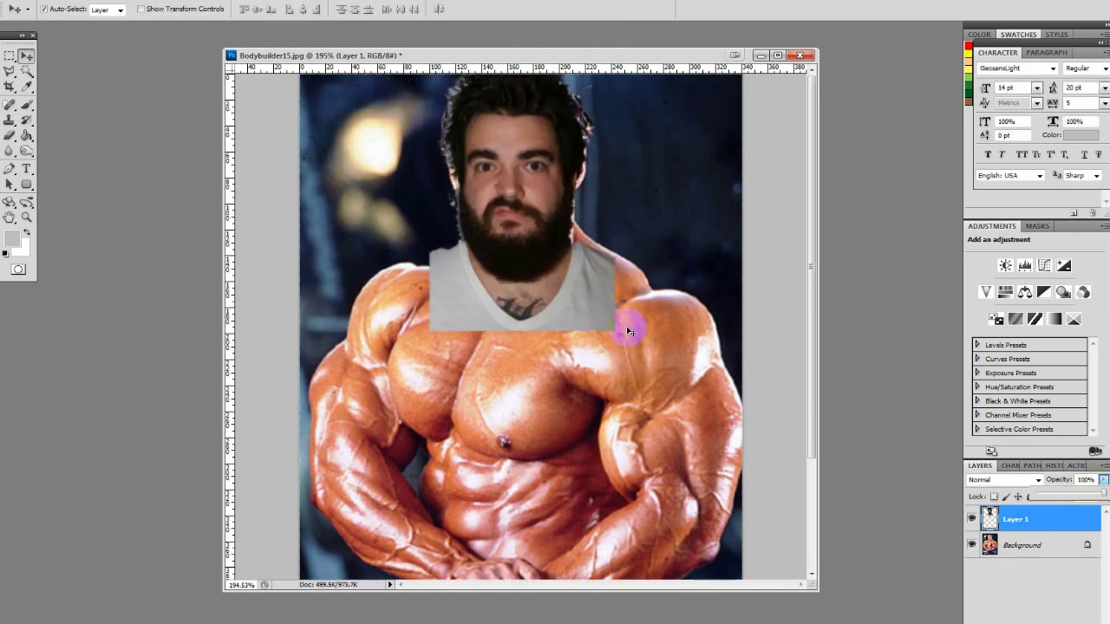
Step: Refine the size and position of the man's head over the bodybuilder's, and restore Layer 1's opacity to 100%
key(z)
alt+click(626, 326)
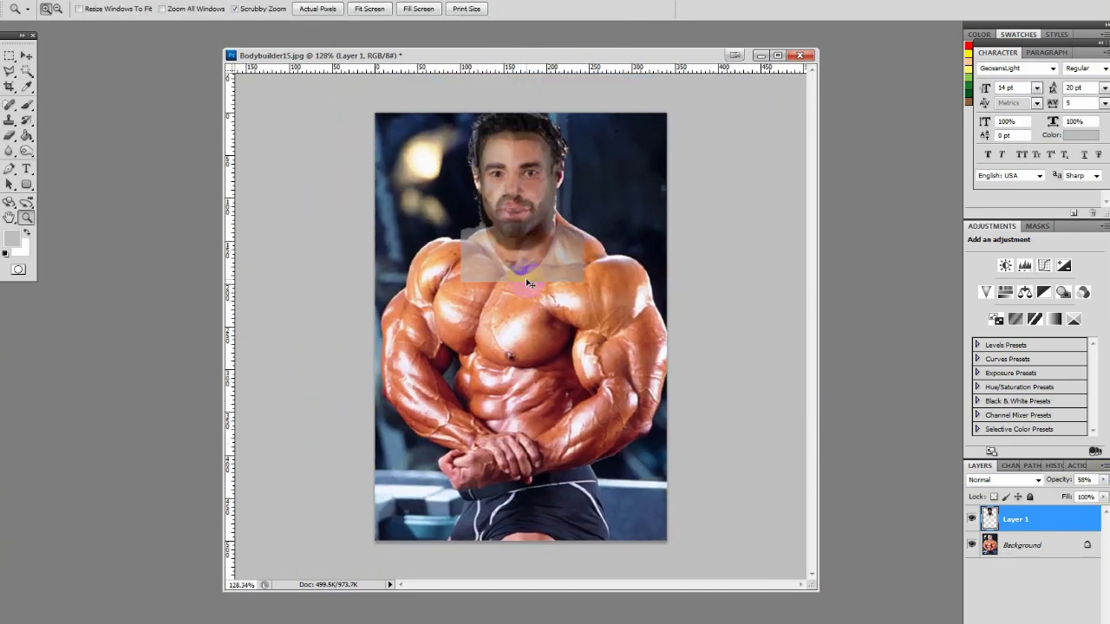
key(ctrl+t)
drag(606, 334, 610, 280)
key(Return)
key(0)
key(z)
click(543, 271)
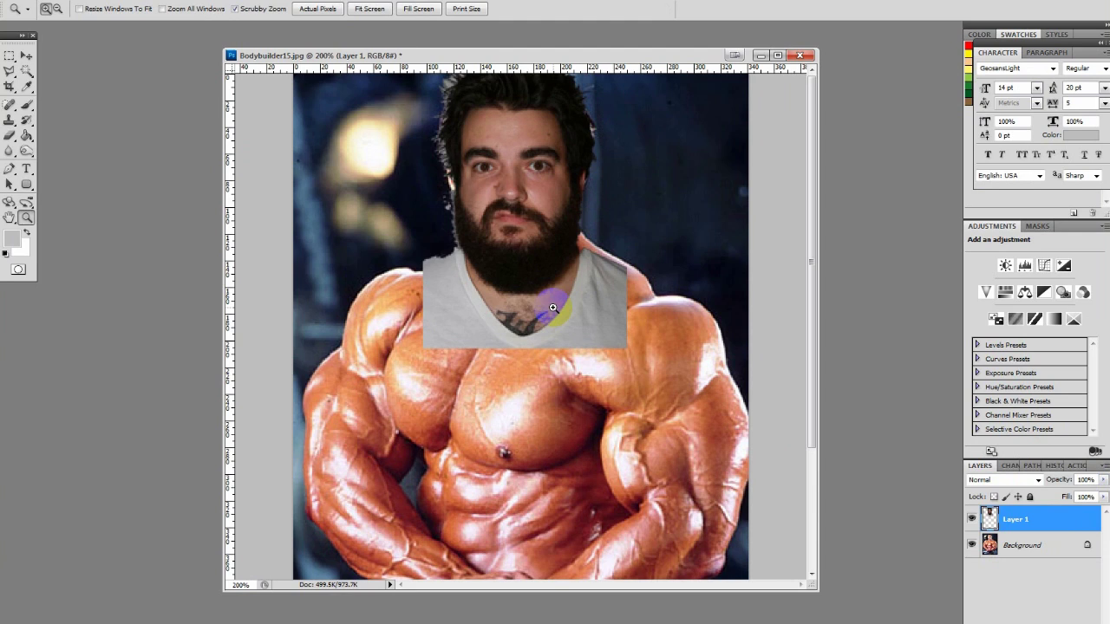
Step: Erase the shirt and lower neck from Layer 1 using a smaller Eraser at 20% opacity, blending the beard into the bodybuilder's neck
key(b)
key(bracketleft)
key(bracketleft)
key(bracketleft)
key(bracketleft)
key(bracketleft)
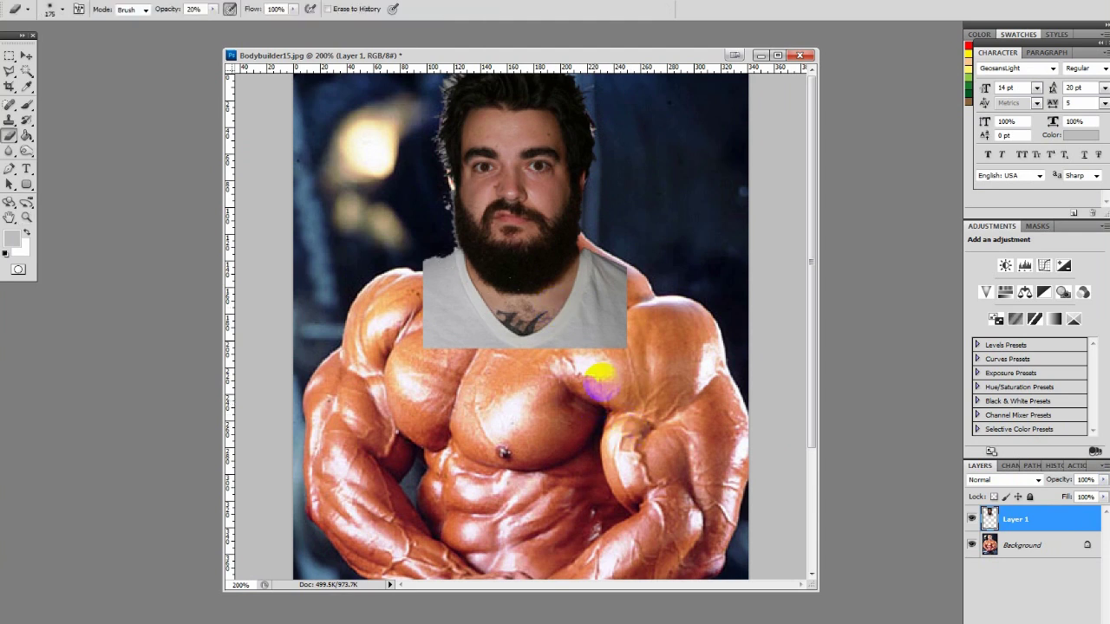
mouse_move(587, 340)
mouse_down()
mouse_move(614, 264)
mouse_move(599, 312)
mouse_move(606, 260)
mouse_move(573, 353)
mouse_move(594, 375)
mouse_move(595, 330)
mouse_move(515, 346)
mouse_move(346, 331)
mouse_move(456, 355)
mouse_move(393, 232)
mouse_move(439, 347)
mouse_move(438, 318)
mouse_move(467, 335)
mouse_move(470, 320)
mouse_move(451, 288)
mouse_move(519, 369)
mouse_move(499, 311)
mouse_move(438, 258)
mouse_move(491, 315)
mouse_move(574, 318)
mouse_move(582, 286)
mouse_up()
key(z)
key(ctrl+minus)
key(ctrl+minus)
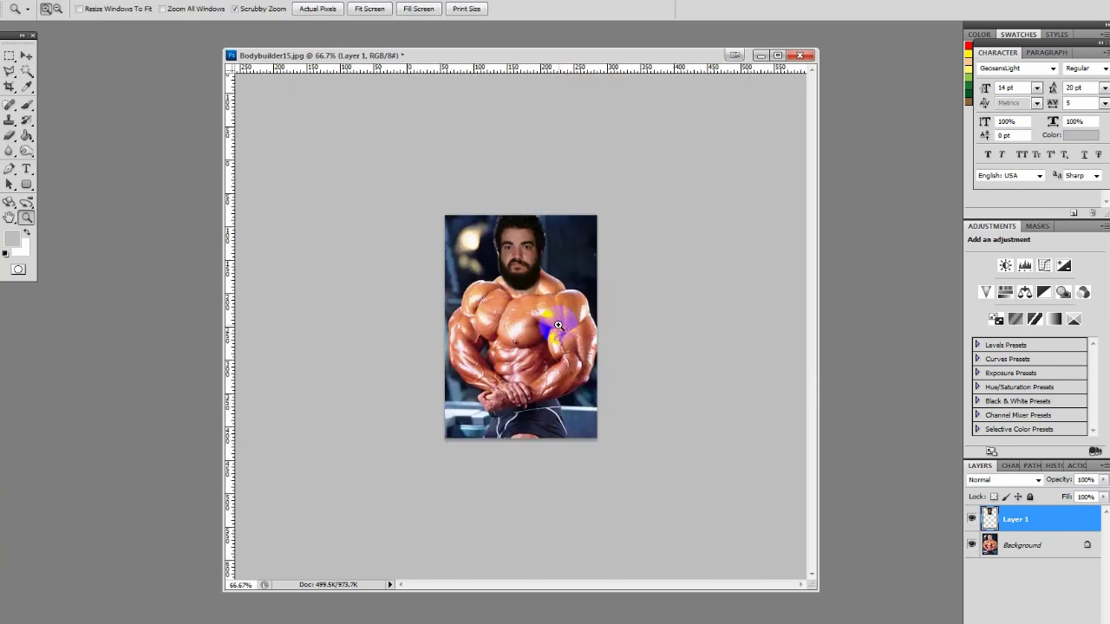
Step: Duplicate Layer 1 and hide the original Layer 1, leaving the duplicated head layer selected
click(524, 329)
click(515, 240)
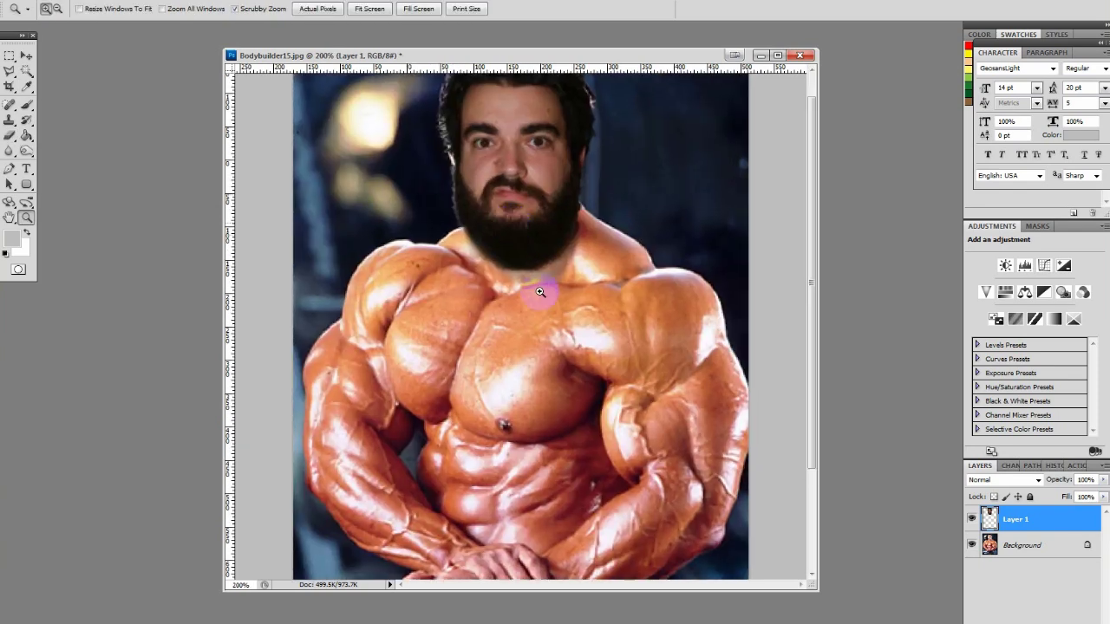
right_click(1047, 523)
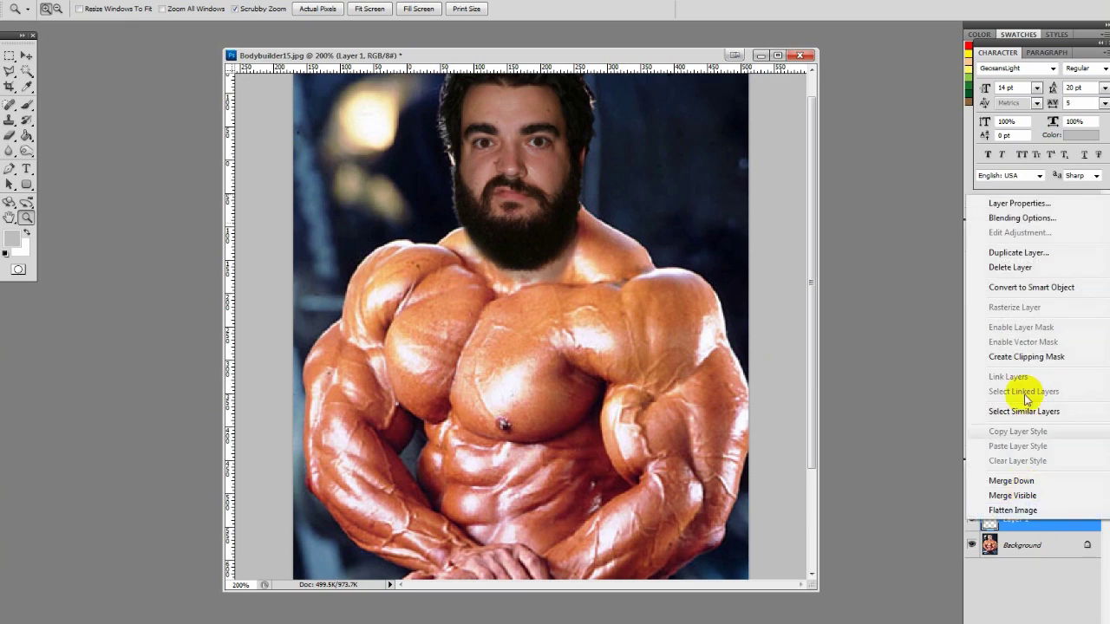
click(954, 251)
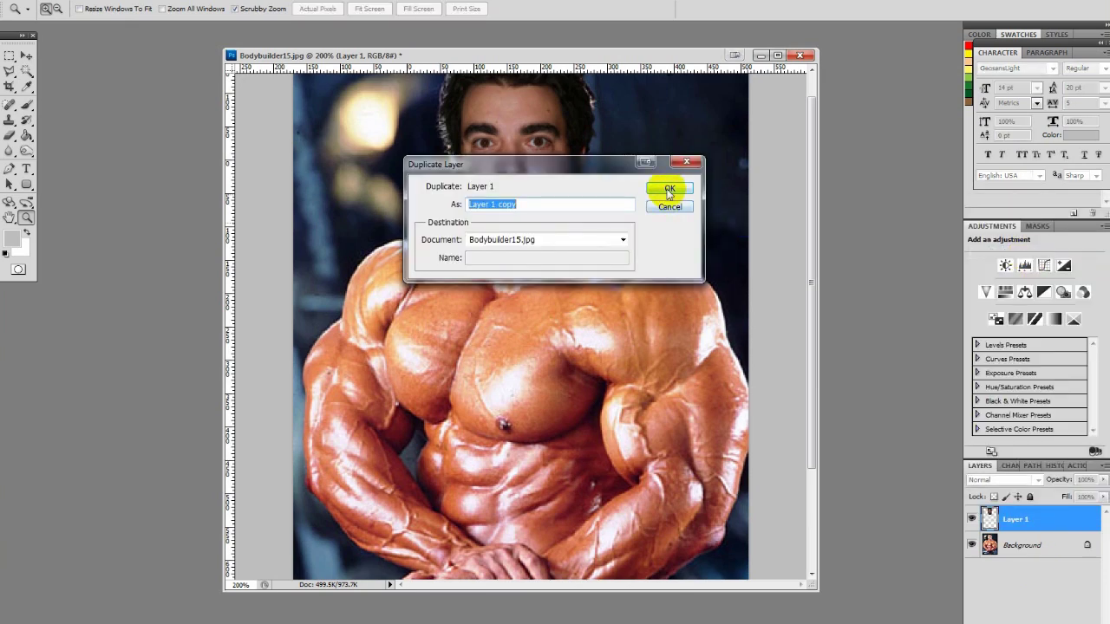
click(669, 188)
scroll(664, 402, up, 1)
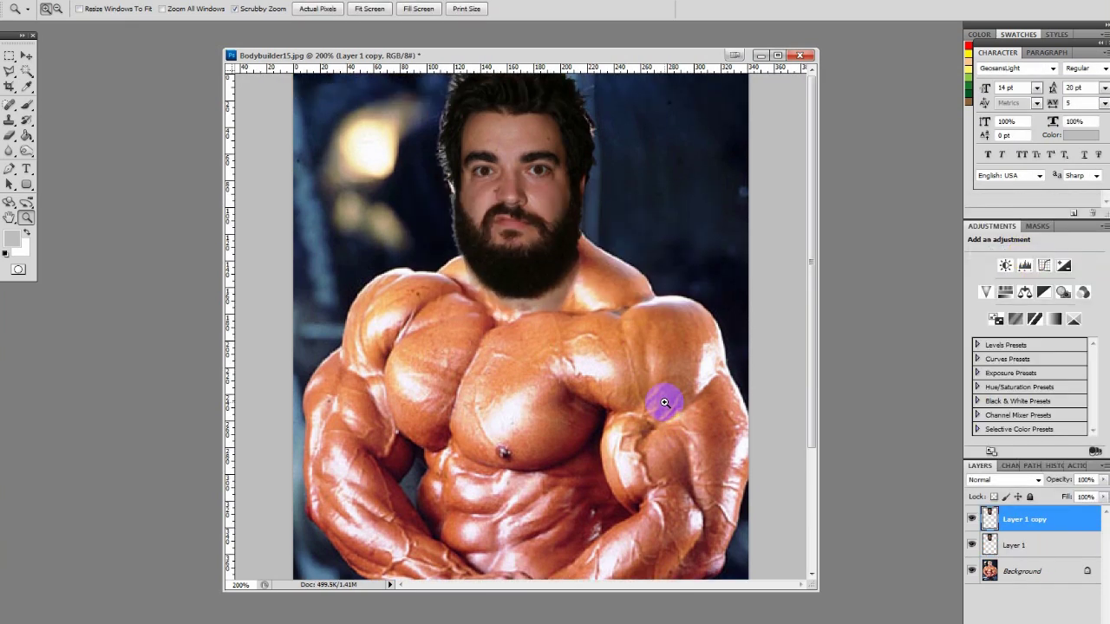
click(972, 545)
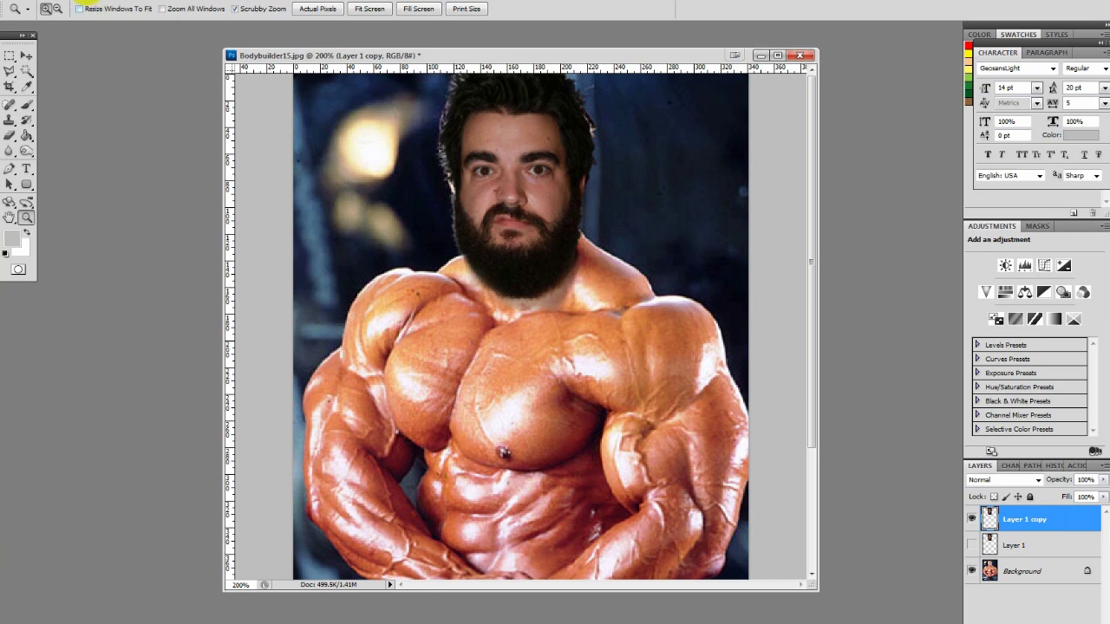
Step: Warm Layer 1 copy's midtones with Color Balance: shift cyan-red toward red, set magenta-green to +1 and yellow-blue to -26
click(89, 2)
mouse_move(107, 20)
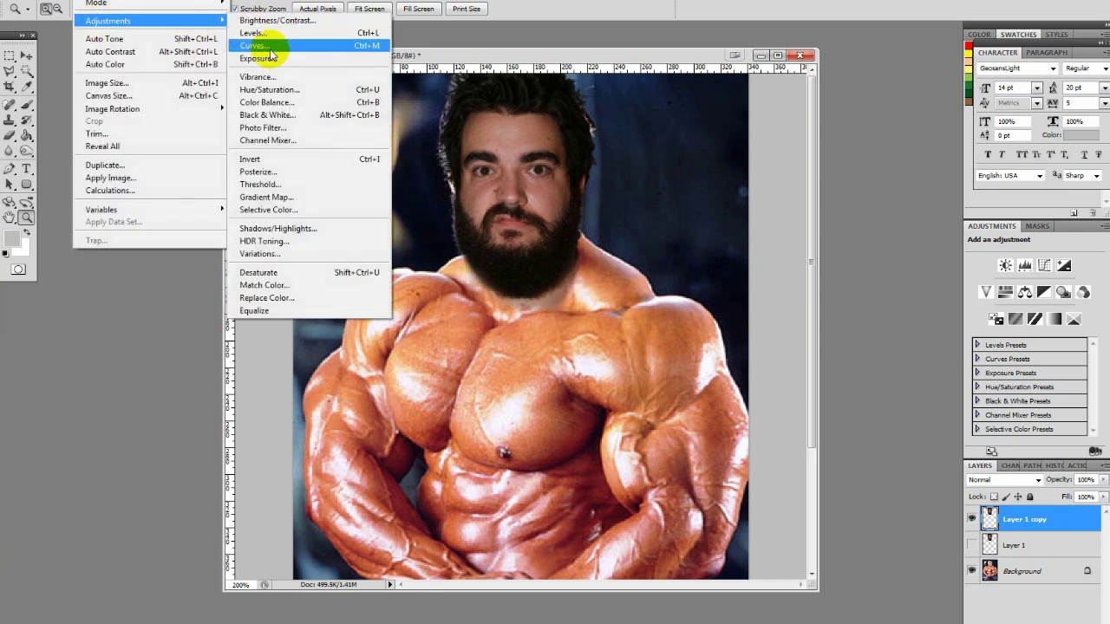
click(267, 108)
mouse_move(851, 293)
mouse_down()
mouse_move(842, 290)
mouse_move(864, 295)
mouse_up()
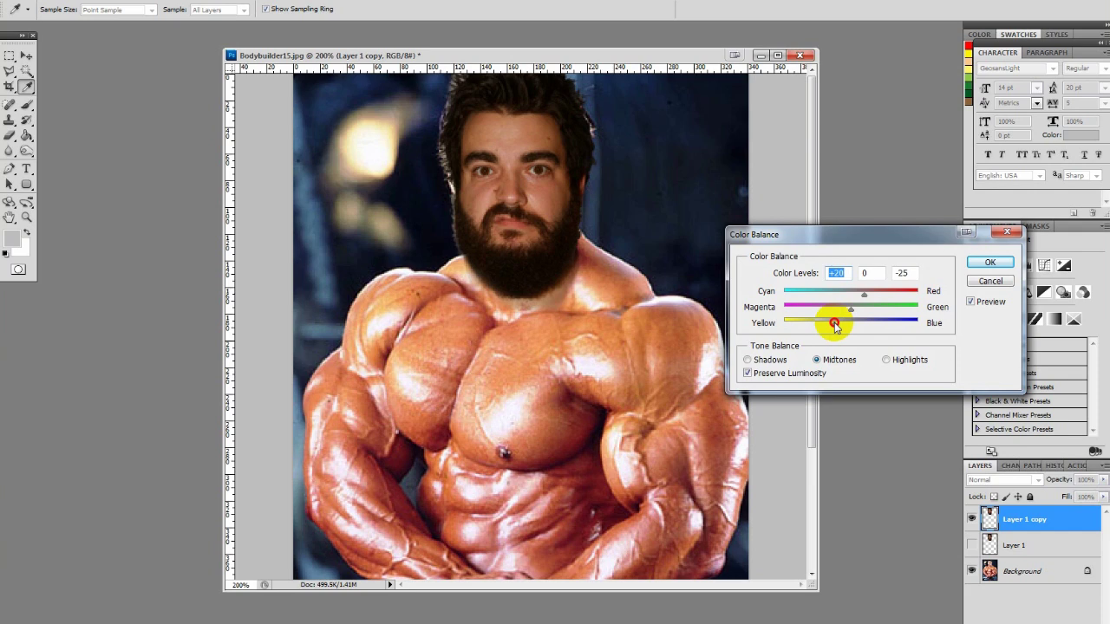
click(835, 326)
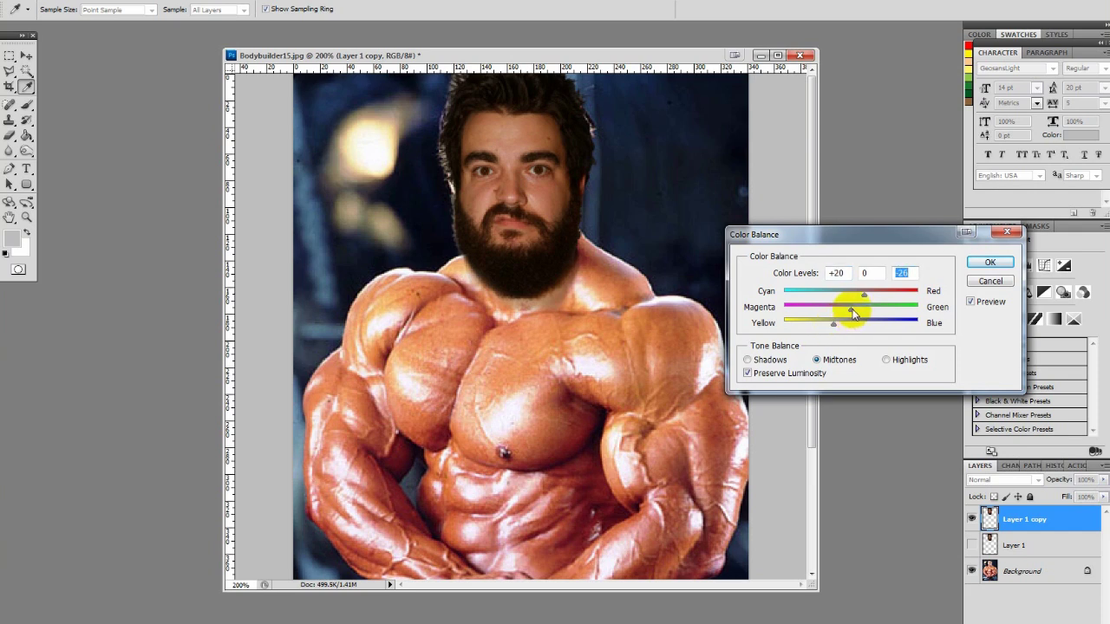
drag(854, 309, 853, 311)
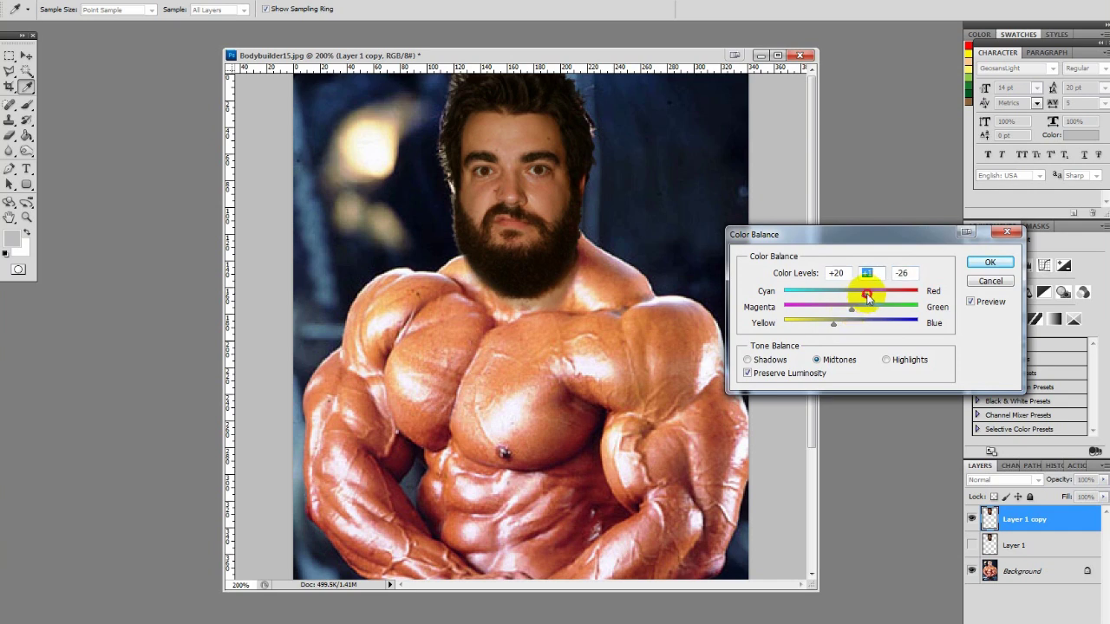
click(868, 297)
click(990, 262)
Step: Duplicate the Background layer within Bodybuilder15.jpg, keeping the default name
key(z)
alt+click(551, 322)
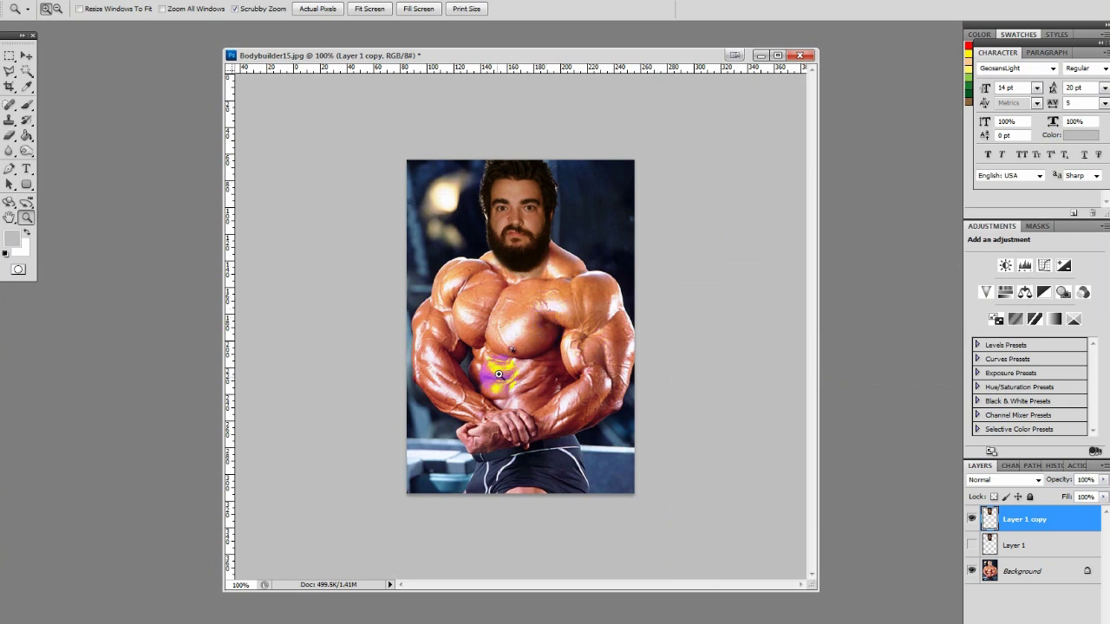
click(1028, 572)
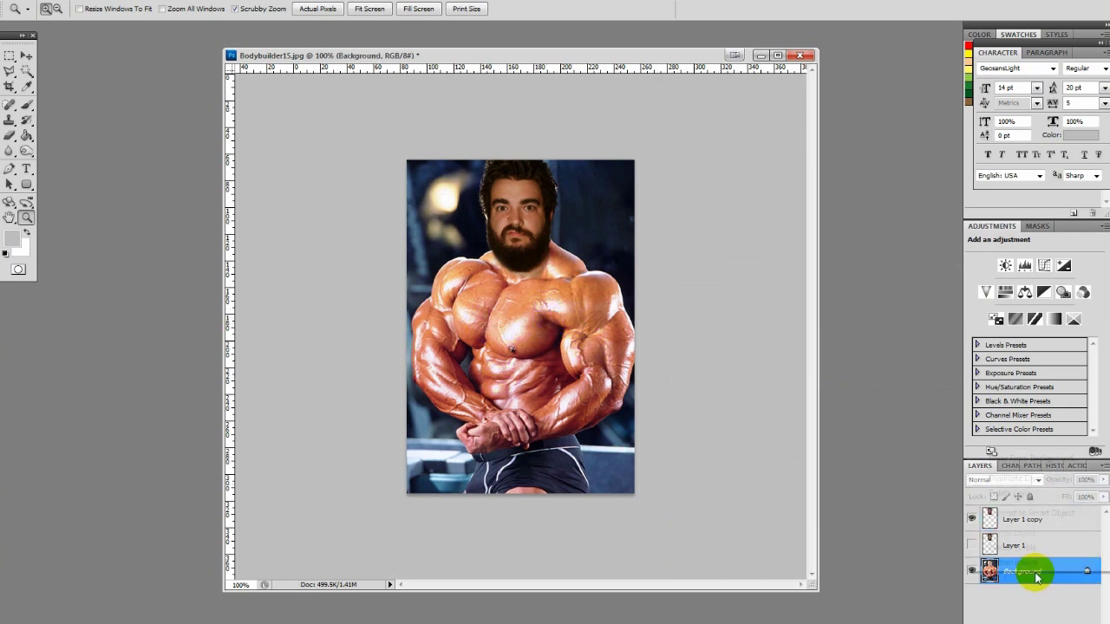
click(1006, 476)
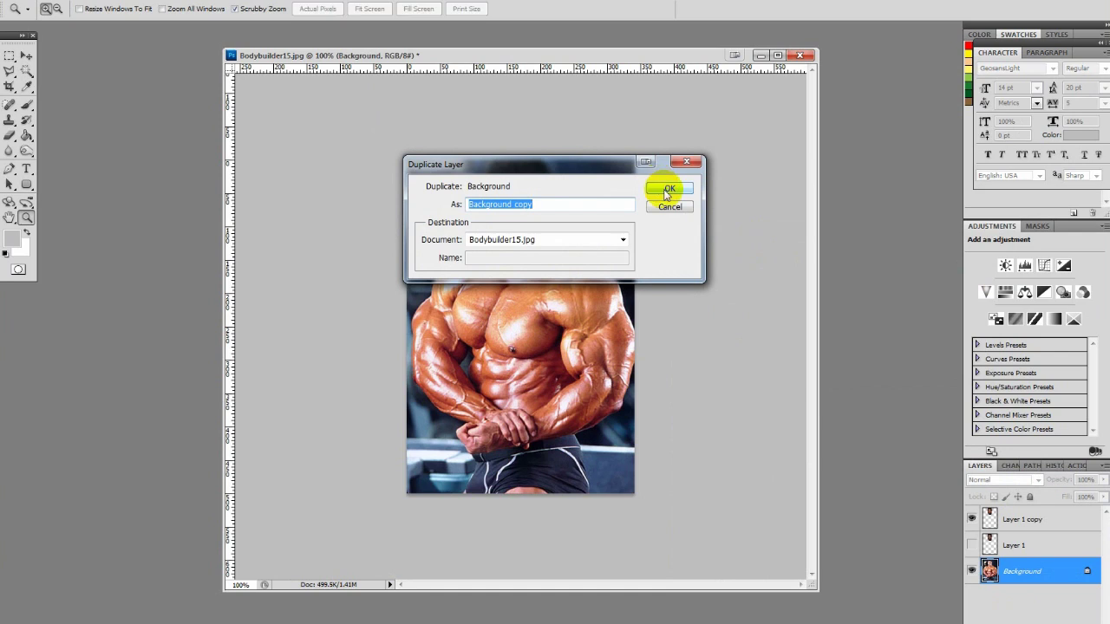
click(668, 190)
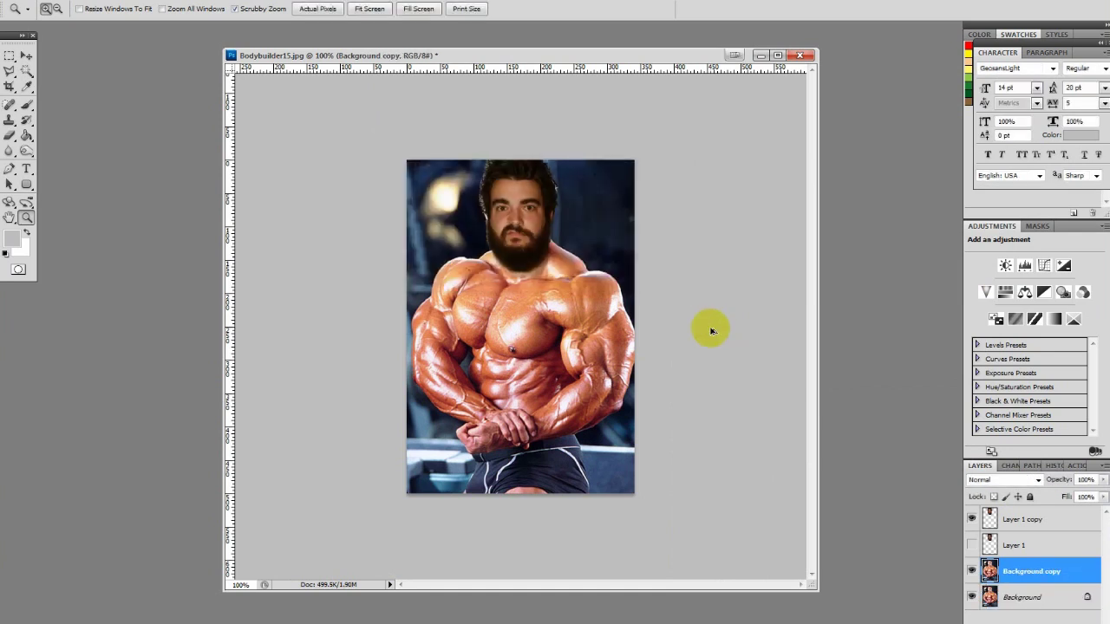
Step: Apply Hue/Saturation to the Background copy with saturation -19 and lightness 0, and check the skin match up close
key(ctrl+u)
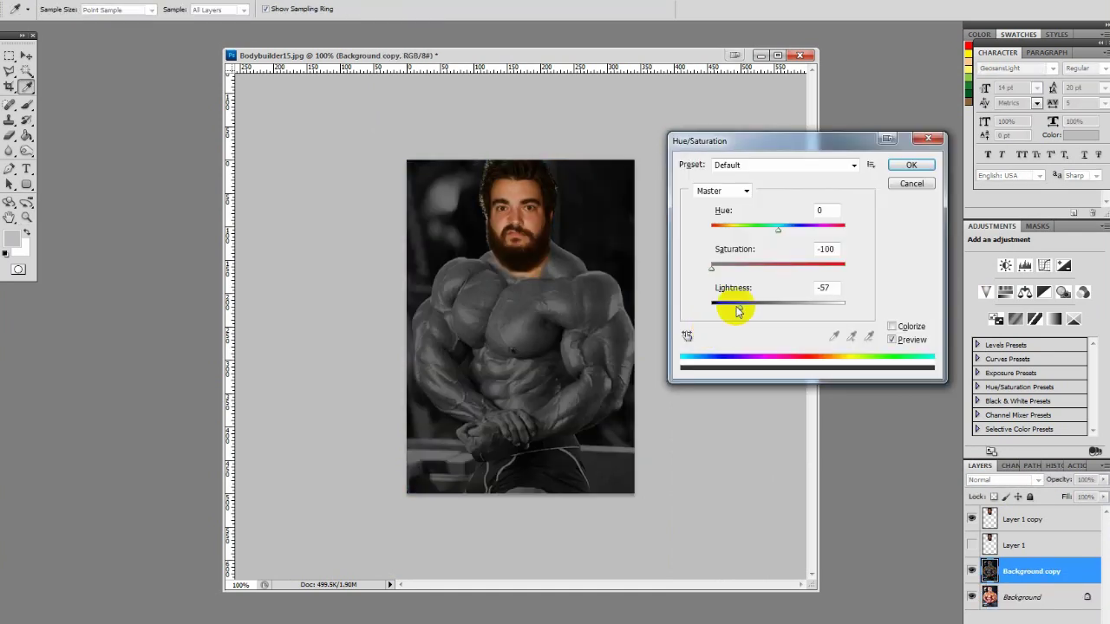
double_click(834, 249)
text(0)
double_click(825, 288)
text(0)
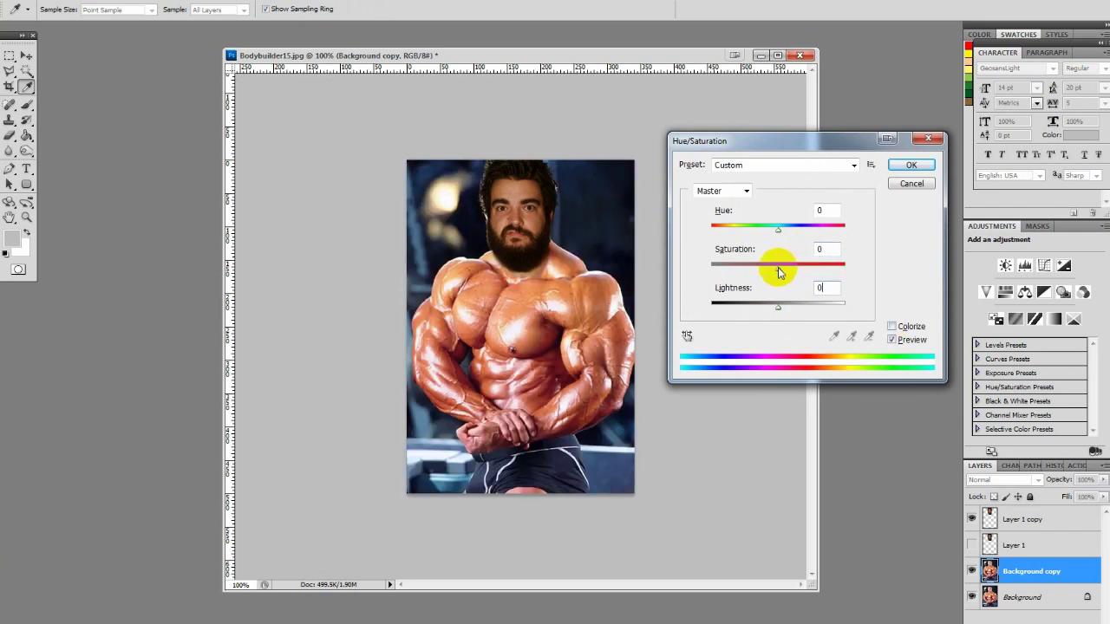
drag(775, 271, 772, 271)
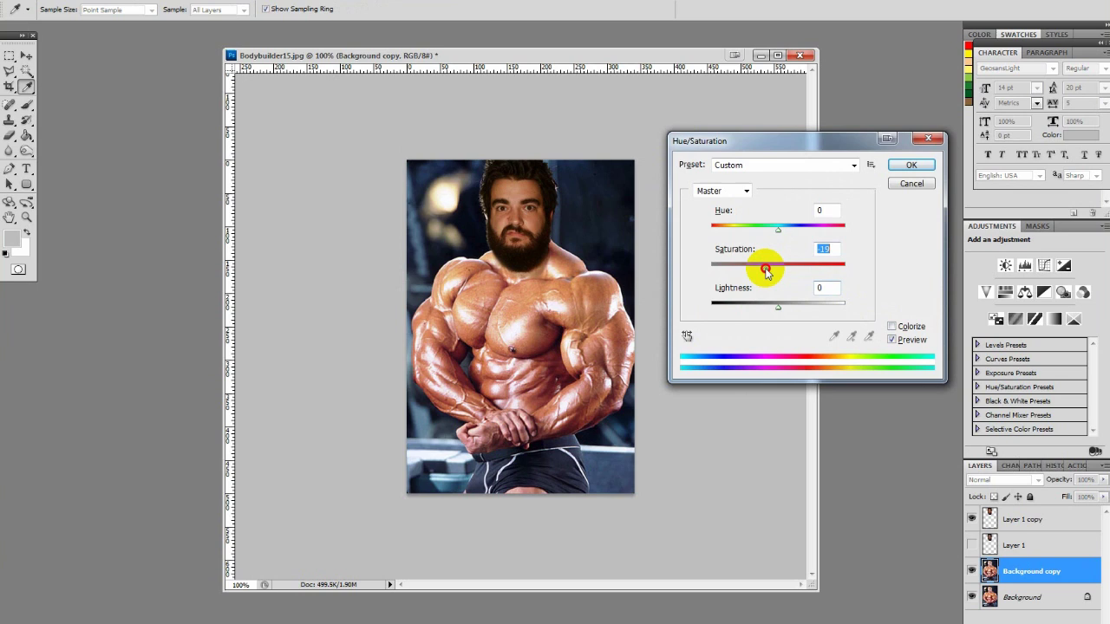
click(902, 167)
key(z)
click(531, 279)
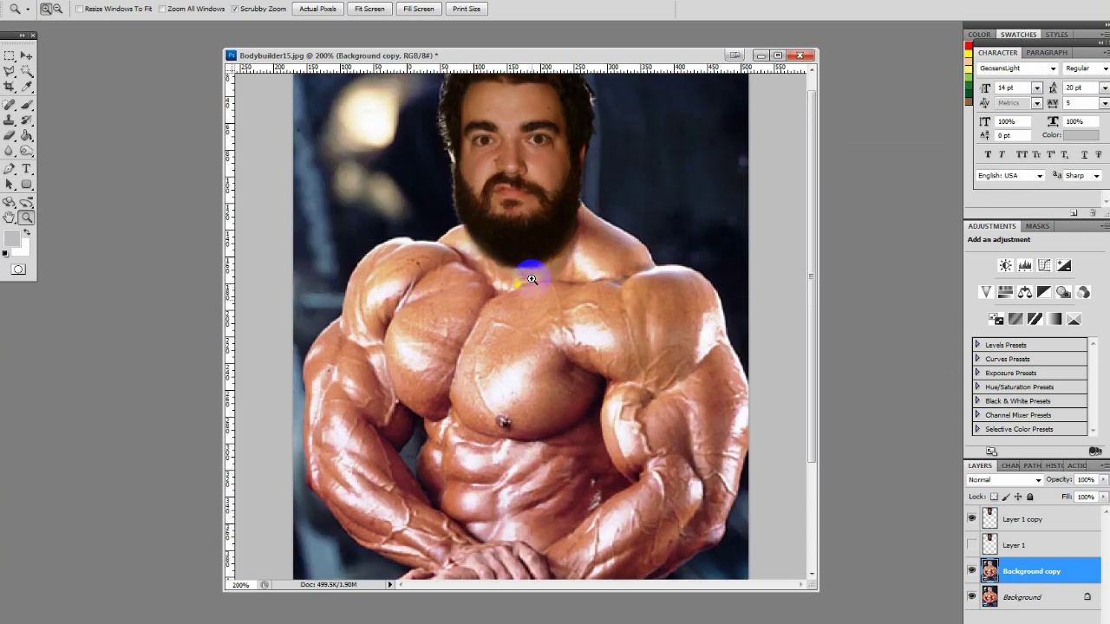
alt+click(531, 278)
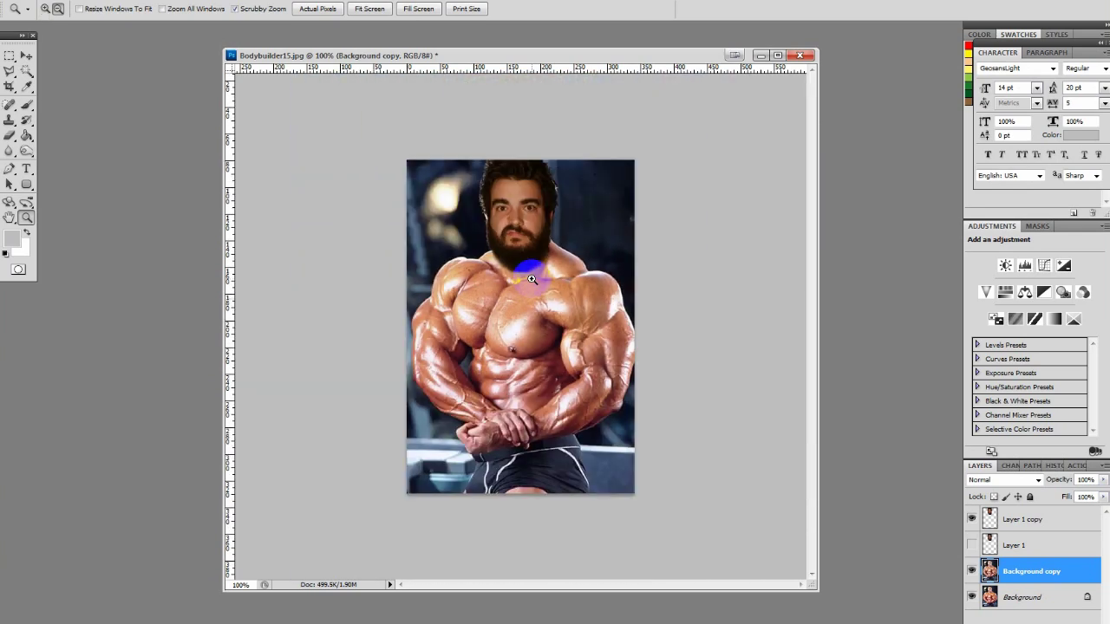
Step: Brighten Layer 1 copy with an RGB Curves adjustment, raising the midtones and placing points at input 159/output 215 and input 39/output 49
key(v)
click(521, 227)
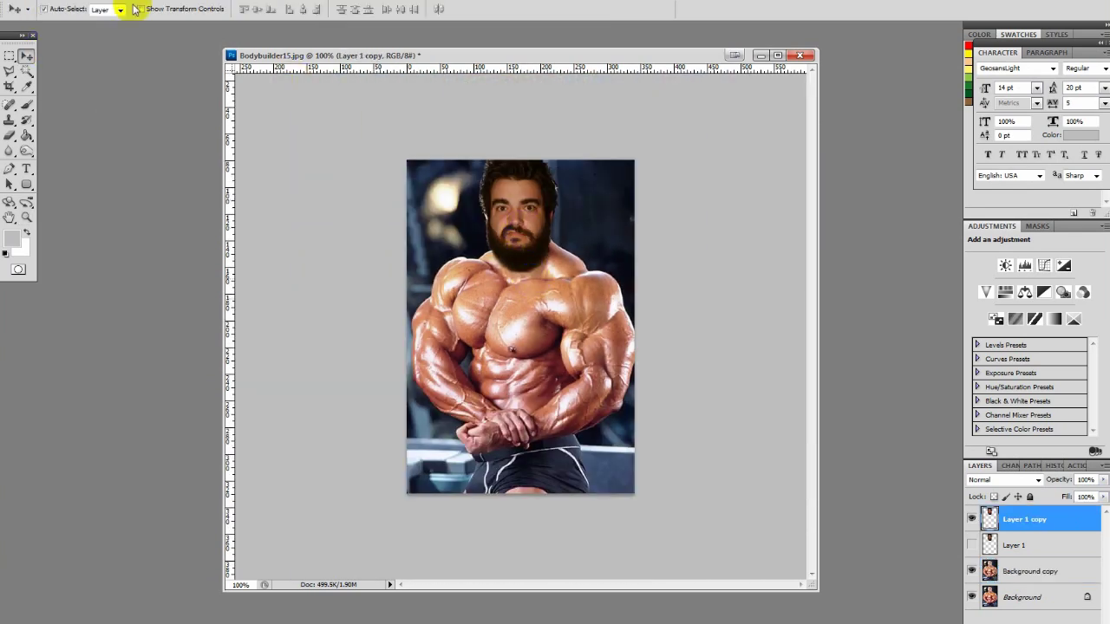
click(97, 1)
mouse_move(97, 22)
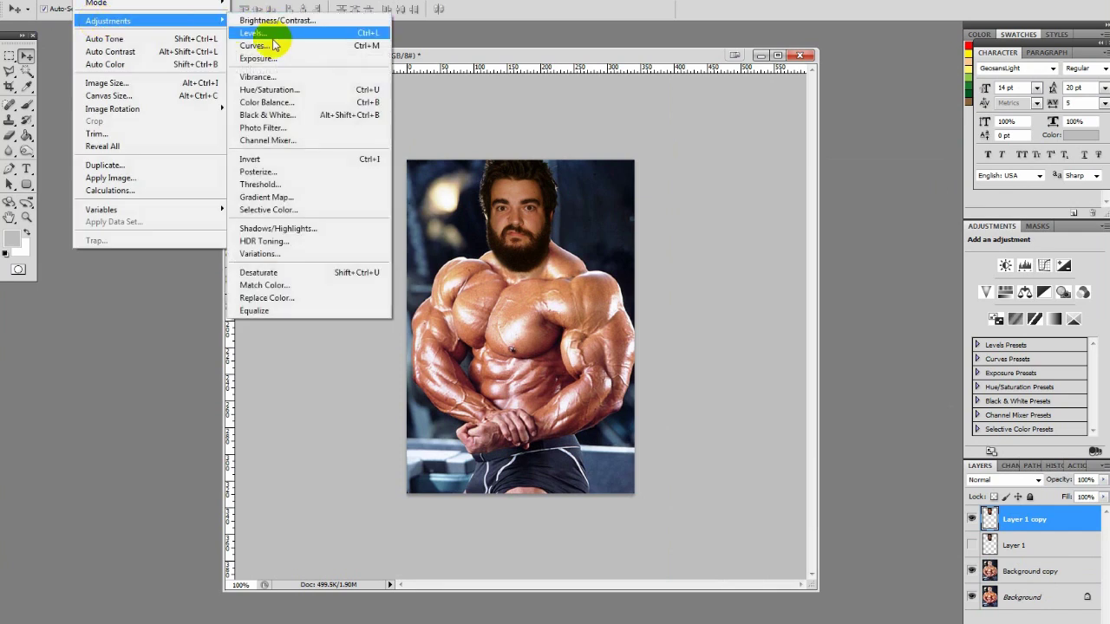
click(269, 48)
drag(897, 391, 842, 424)
drag(899, 391, 875, 382)
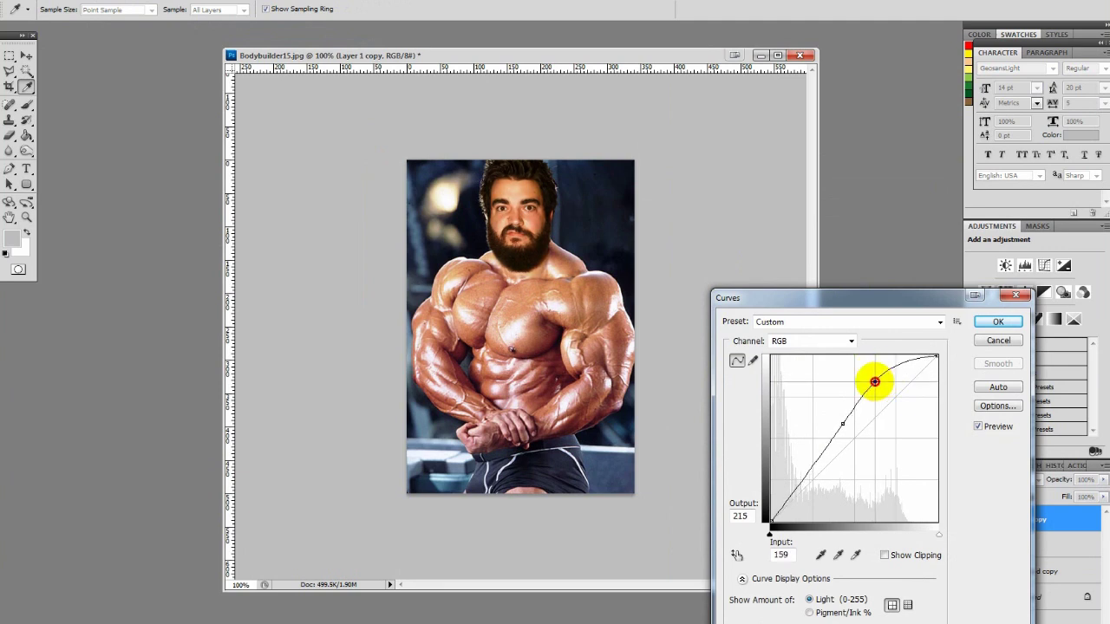
drag(793, 494, 791, 489)
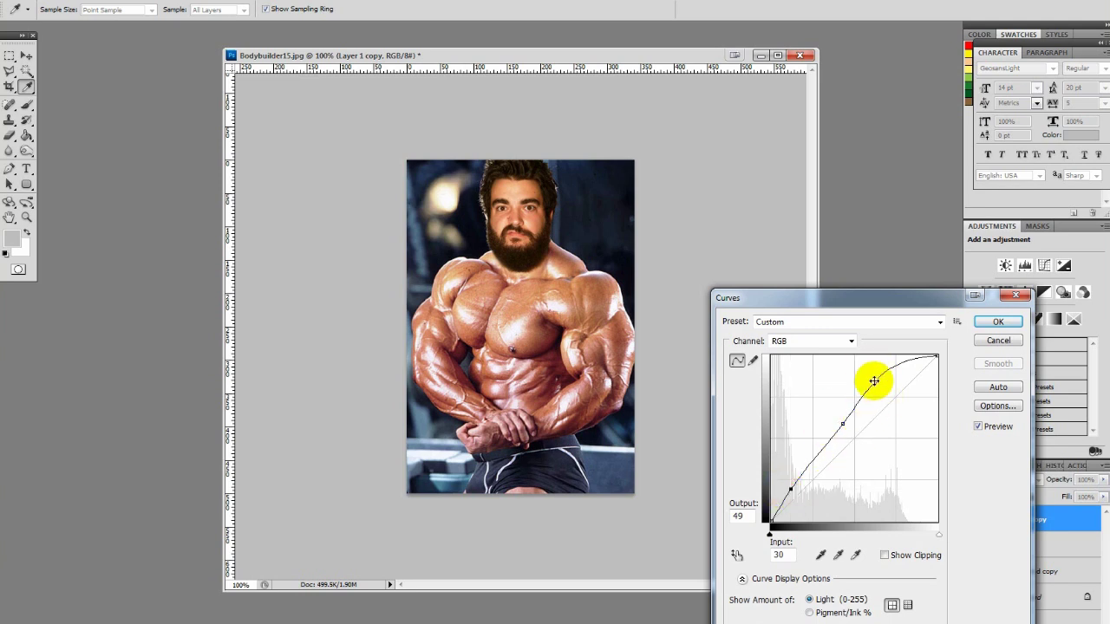
drag(788, 492, 794, 492)
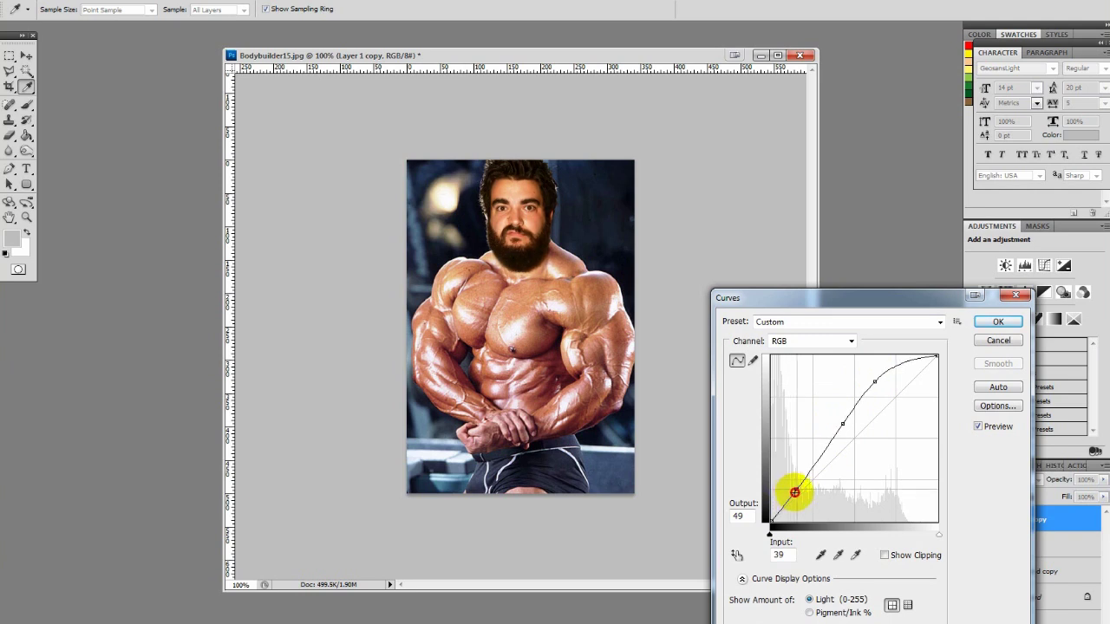
click(989, 322)
Step: Reduce Layer 1 copy's saturation to -22 with Hue/Saturation
key(v)
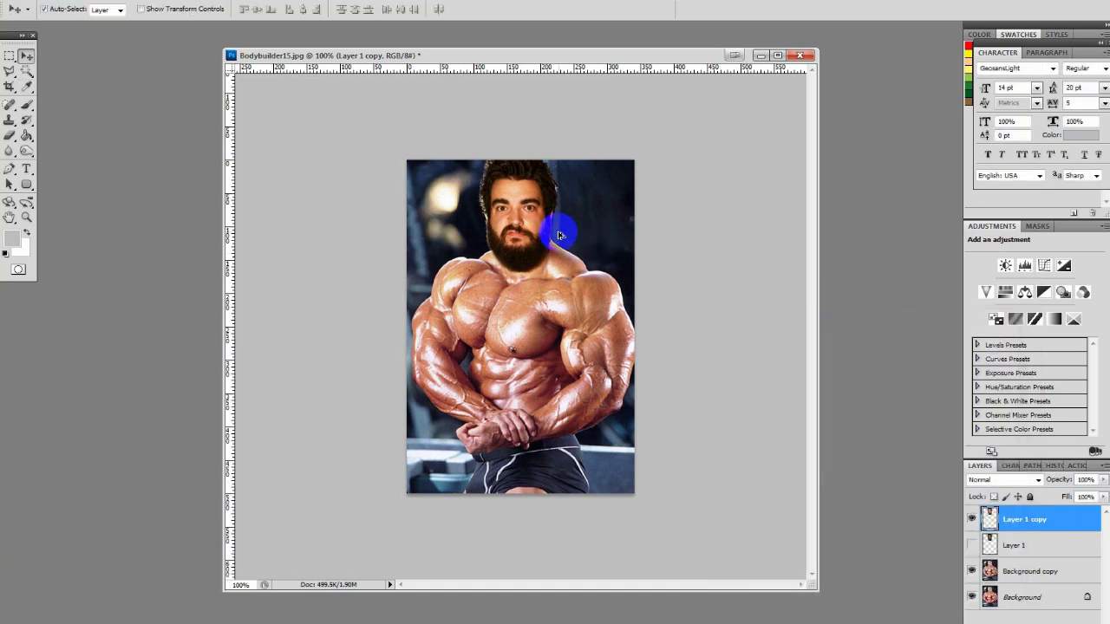
key(ctrl+u)
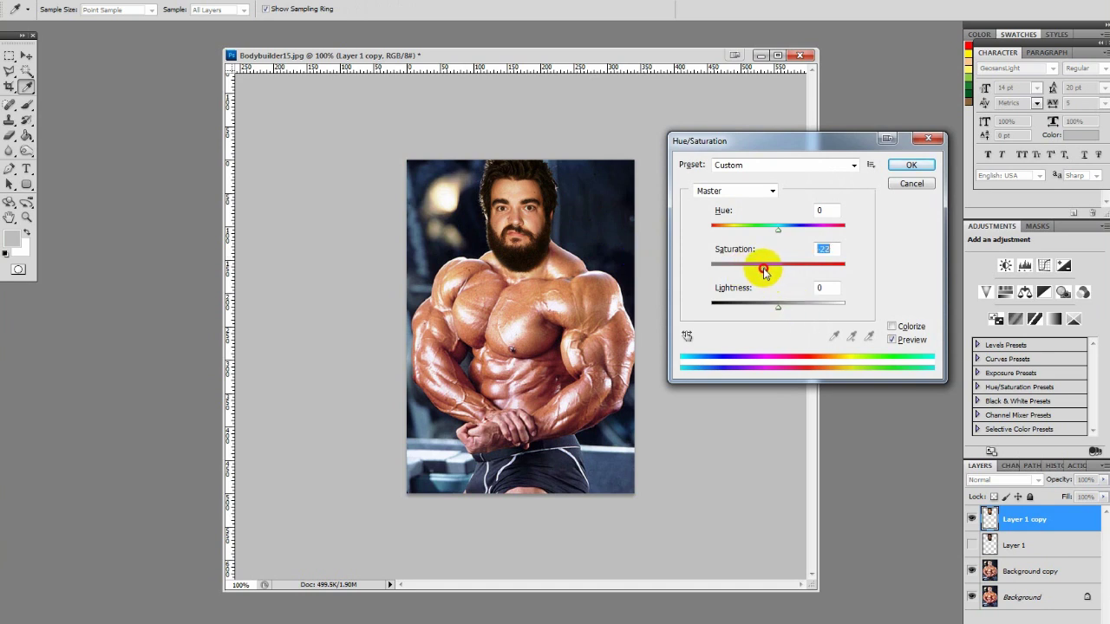
click(910, 165)
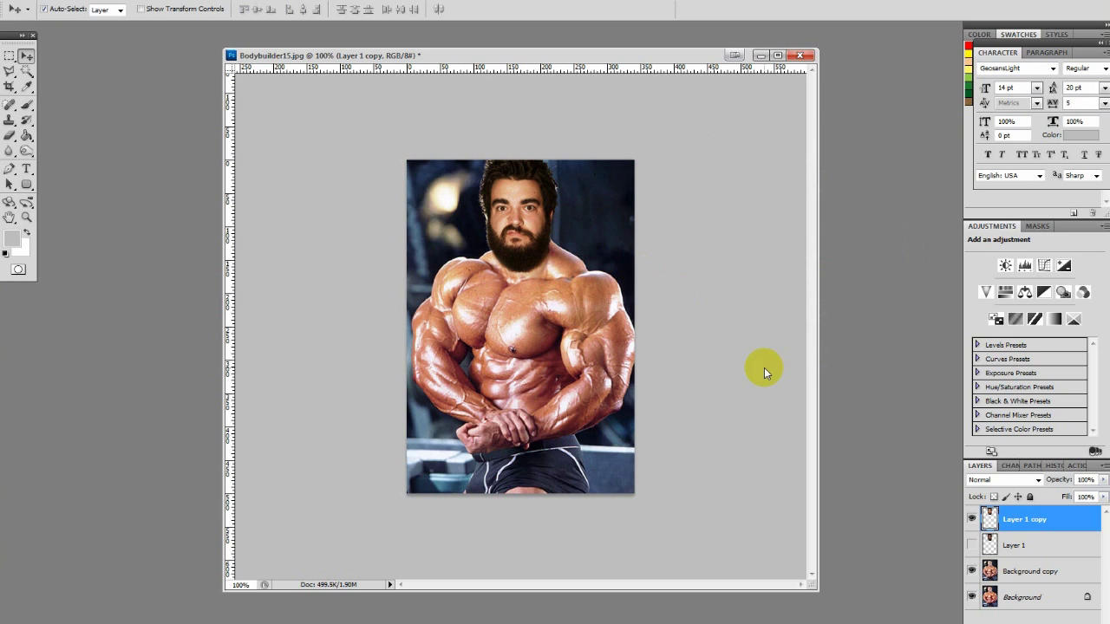
Step: Select the Background copy layer and hide Layer 1 copy to expose the bodybuilder's original head
click(560, 238)
key(z)
click(523, 217)
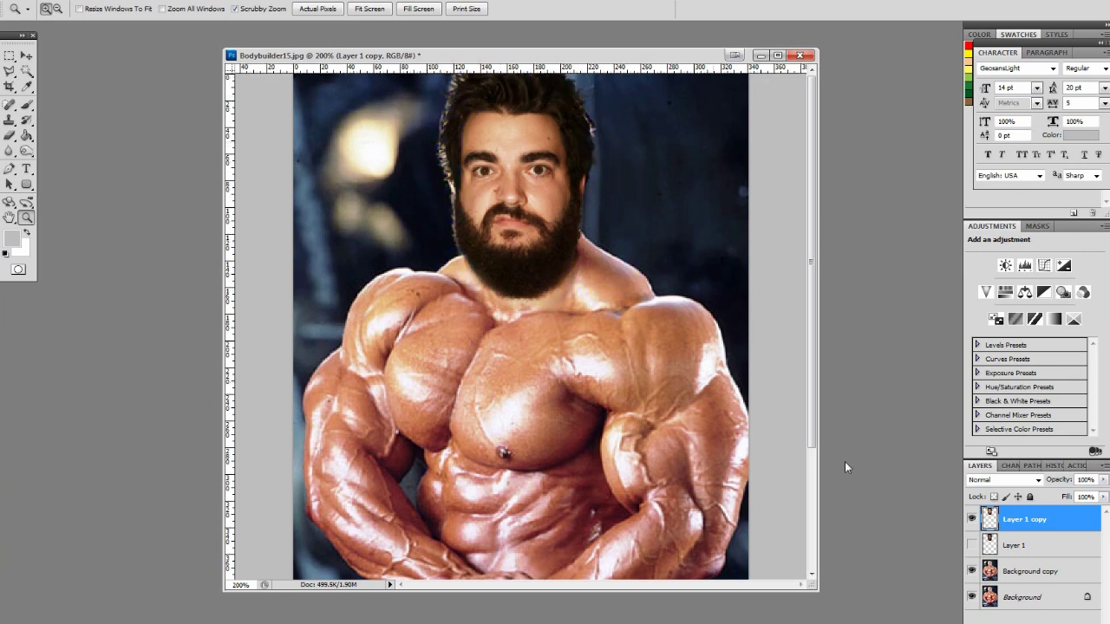
click(1031, 574)
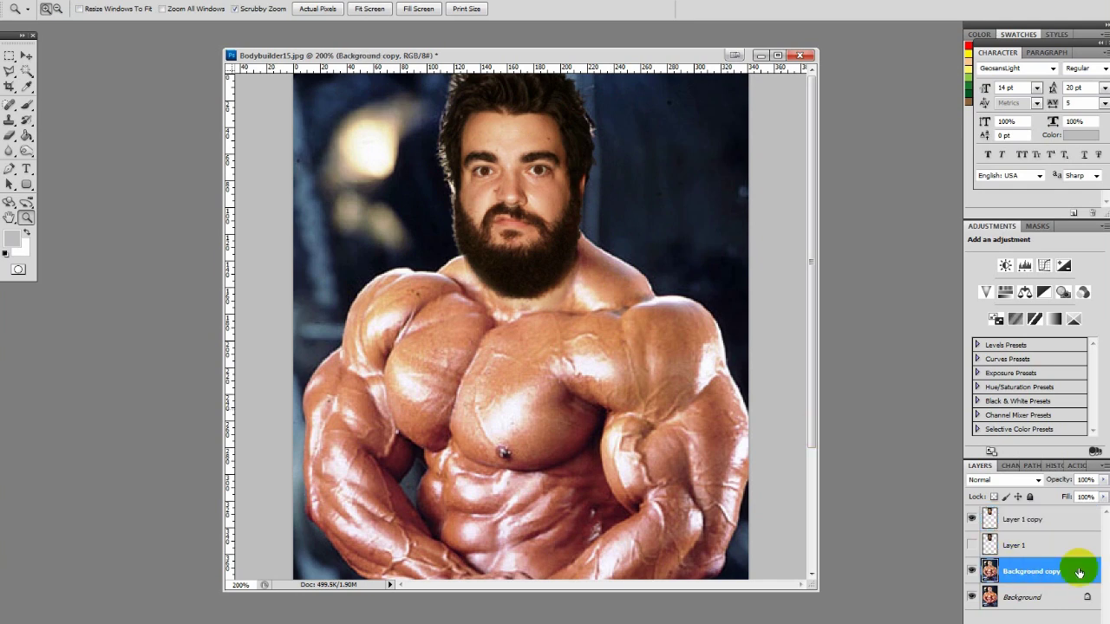
click(971, 521)
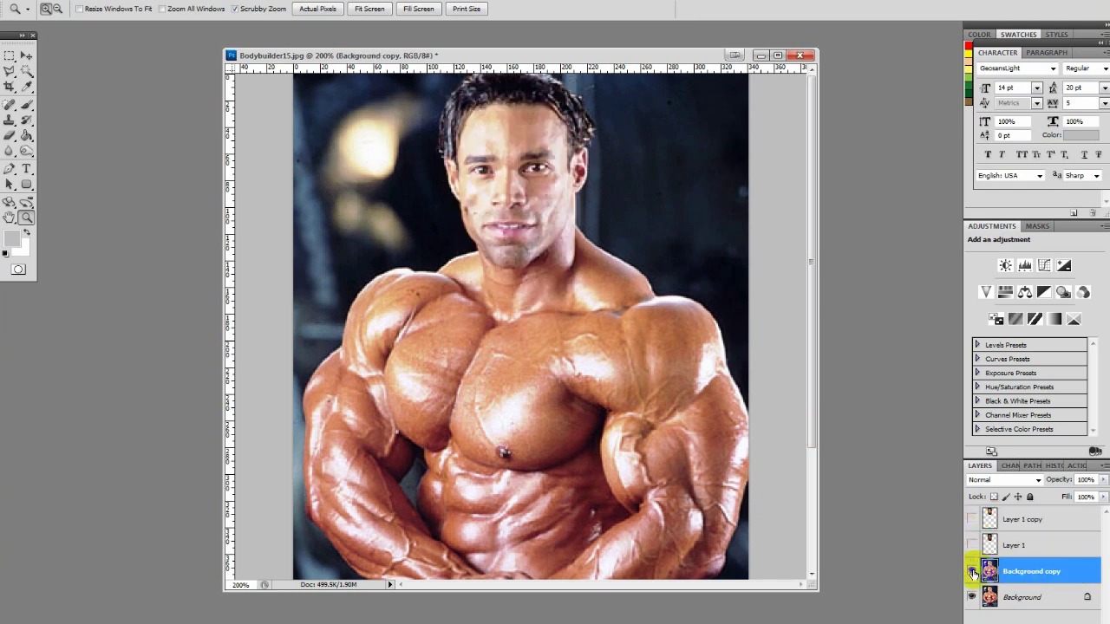
click(972, 572)
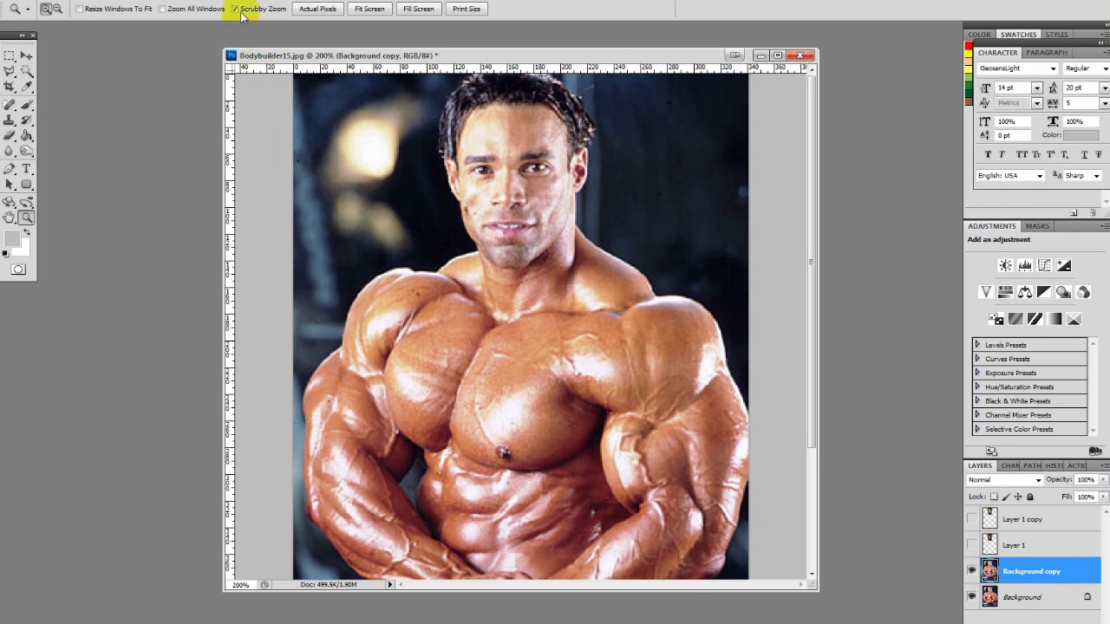
Step: Use Liquify's Forward Warp tool with brush size 42 to push the bodybuilder's hair inward on both sides of his head
click(183, 2)
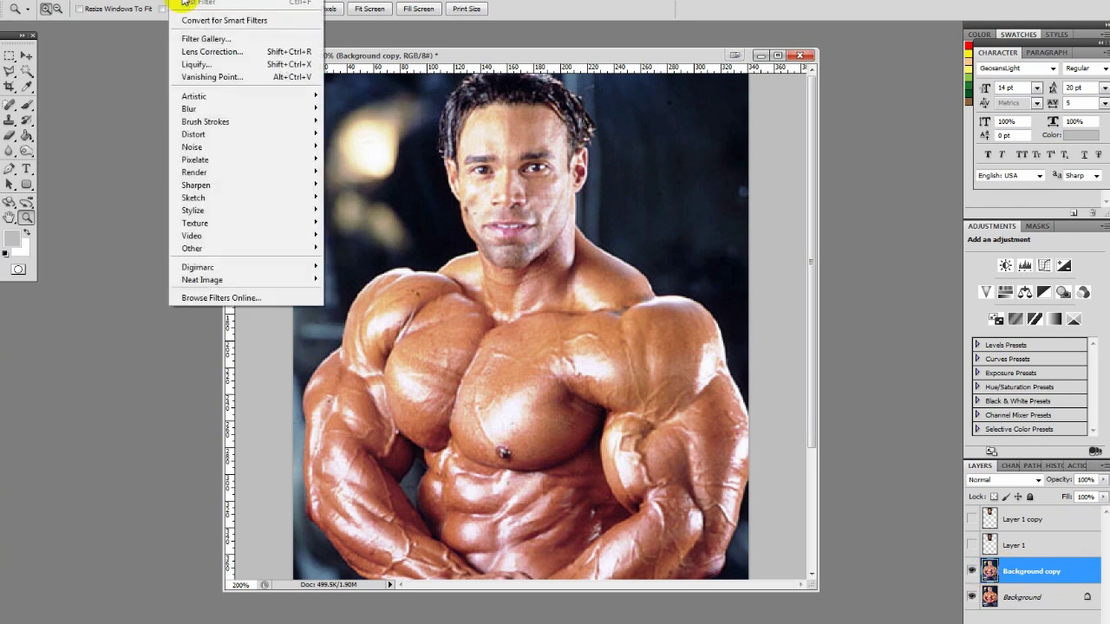
click(188, 64)
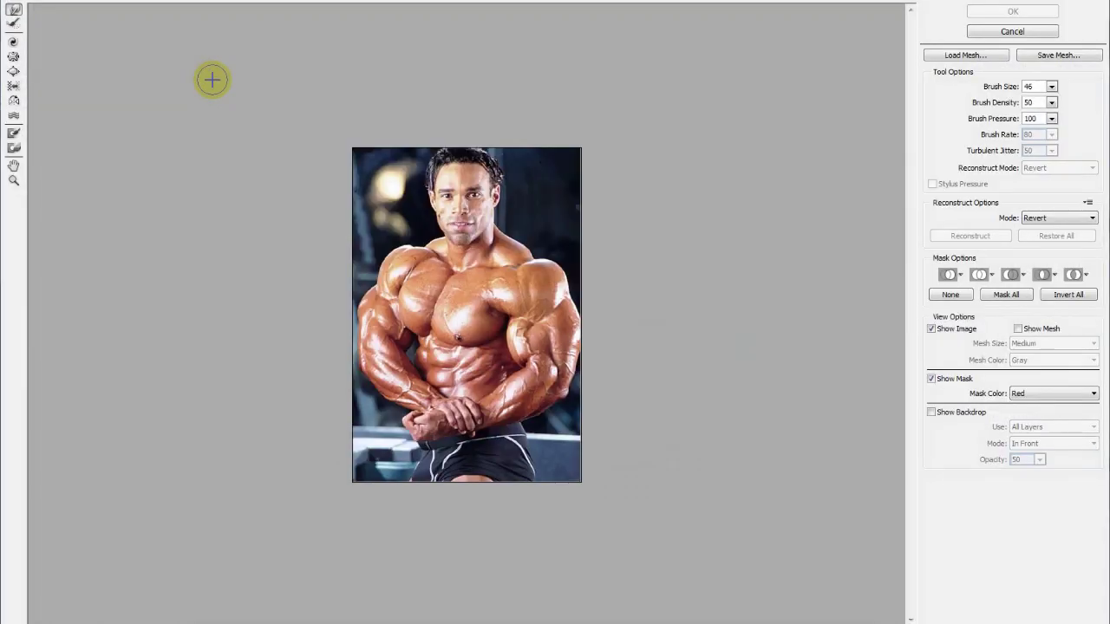
click(13, 180)
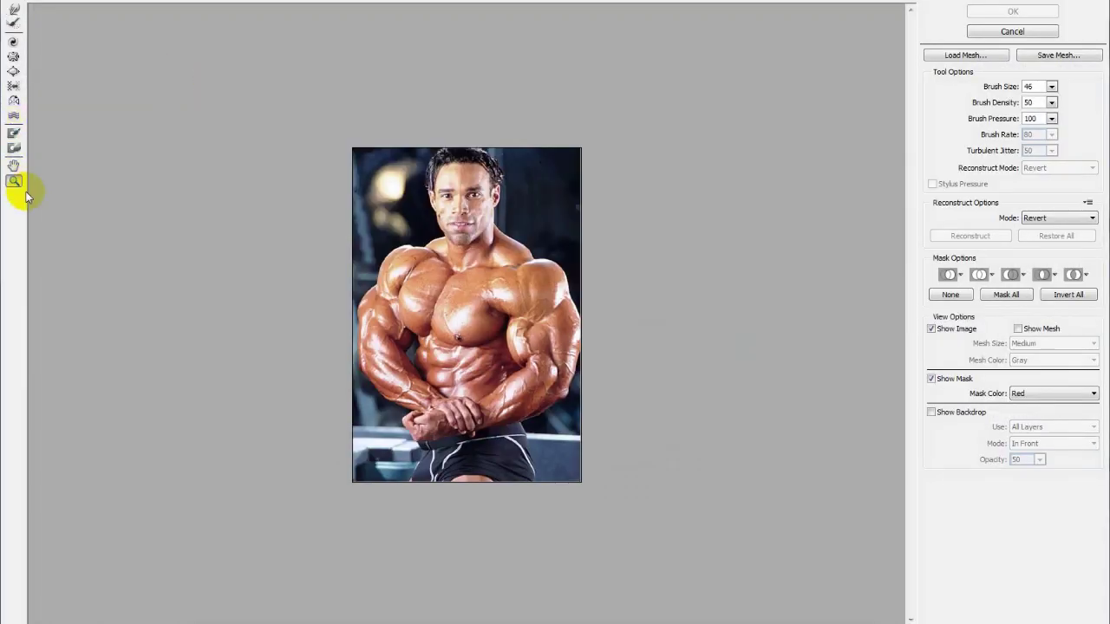
click(456, 189)
click(14, 10)
click(222, 191)
key(bracketleft)
key(bracketleft)
mouse_move(222, 191)
mouse_down()
mouse_move(330, 211)
mouse_move(329, 149)
mouse_move(339, 149)
mouse_move(323, 163)
mouse_move(347, 183)
mouse_move(339, 134)
mouse_move(350, 102)
mouse_move(333, 125)
mouse_move(347, 129)
mouse_move(336, 65)
mouse_move(346, 95)
mouse_move(343, 53)
mouse_move(358, 27)
mouse_move(367, 34)
mouse_move(362, 16)
mouse_move(390, 26)
mouse_move(354, 18)
mouse_up()
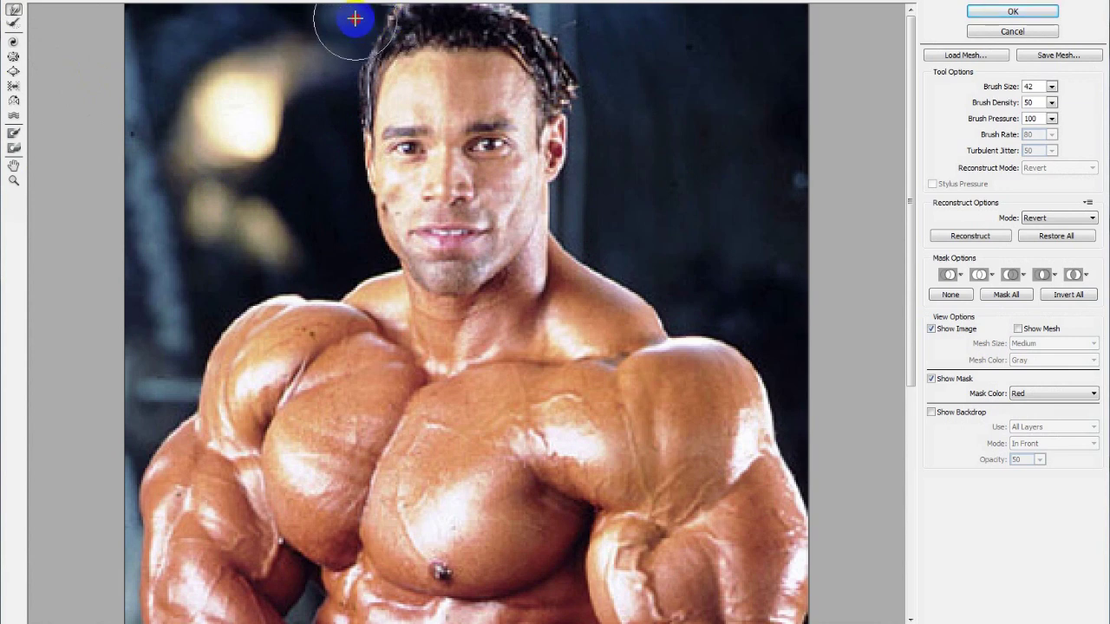
mouse_move(597, 127)
mouse_down()
mouse_move(585, 124)
mouse_move(577, 35)
mouse_move(538, 14)
mouse_move(580, 43)
mouse_move(564, 40)
mouse_move(575, 155)
mouse_up()
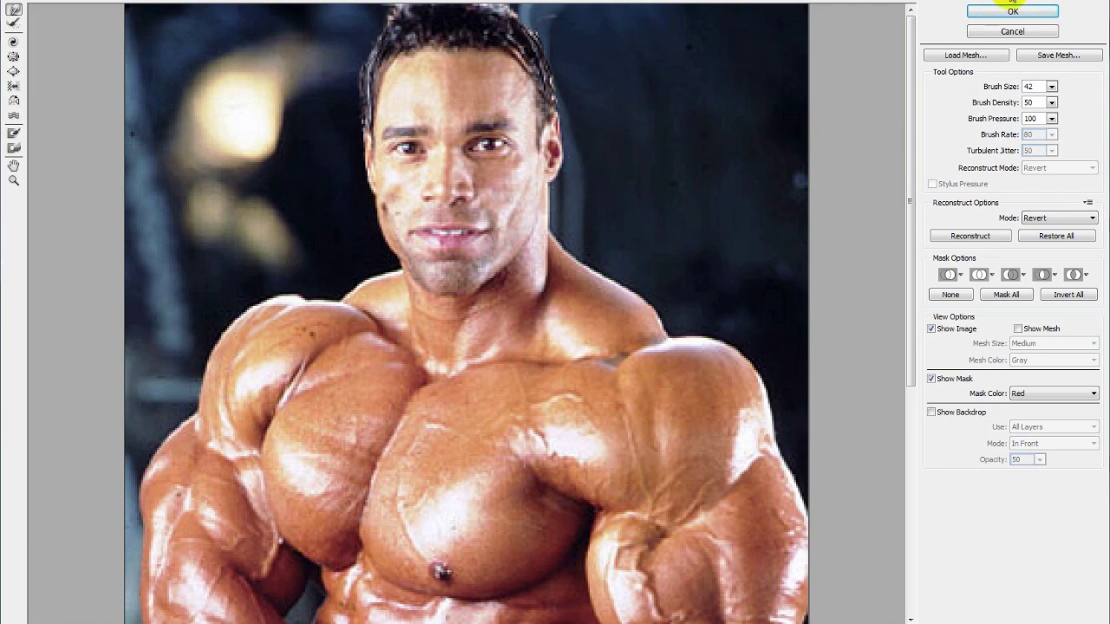
click(1043, 11)
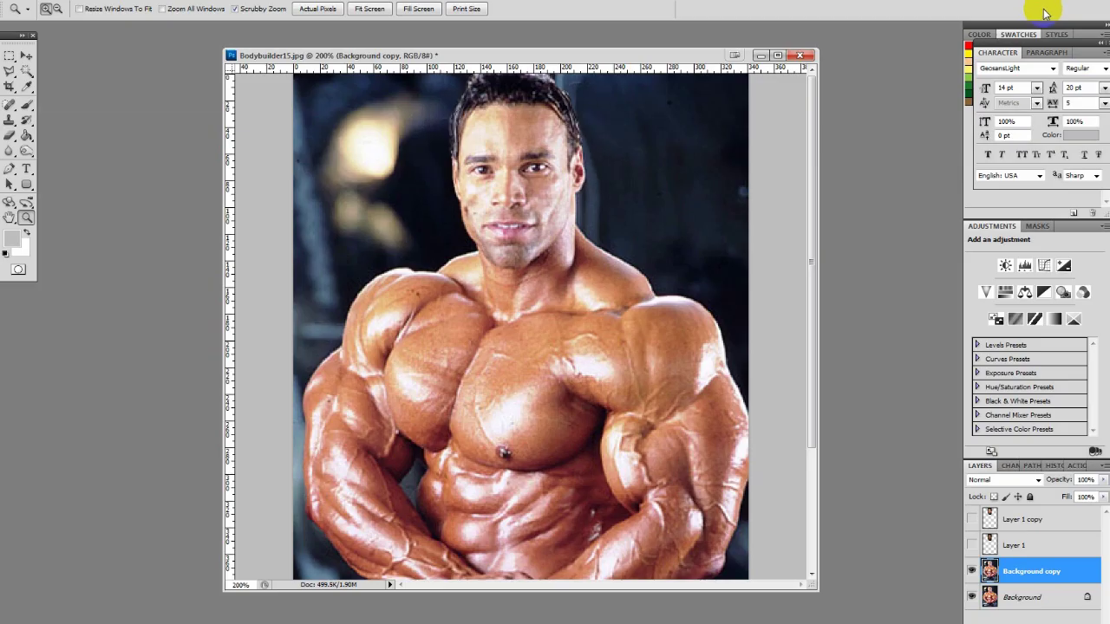
Step: Duplicate Layer 1 copy with the bearded head and leave only the duplicate visible above the body
click(973, 520)
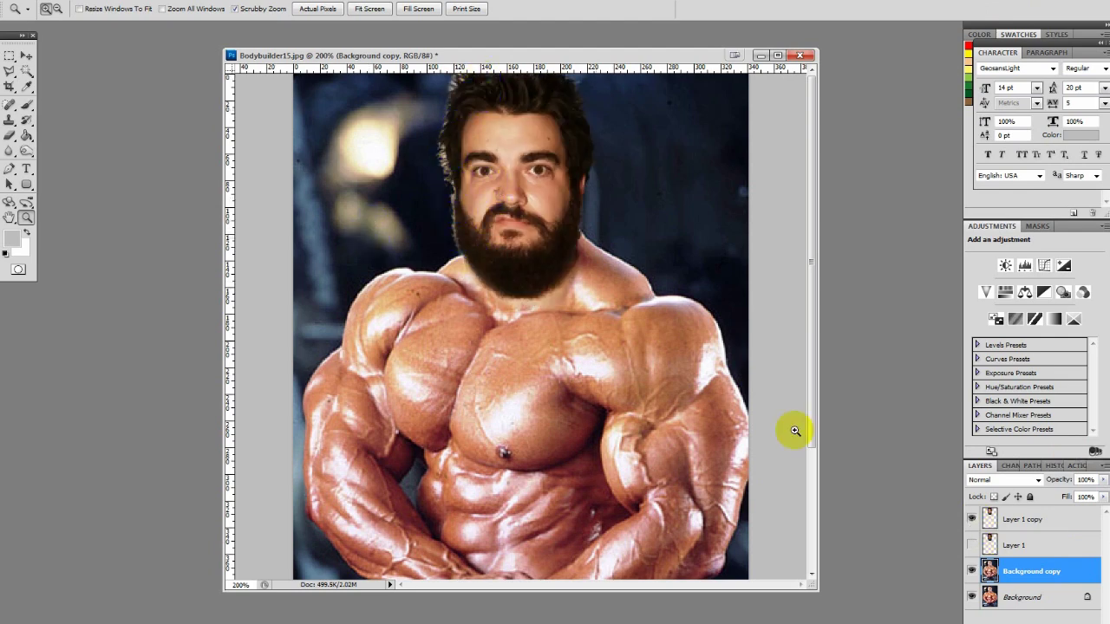
click(1031, 521)
right_click(1030, 522)
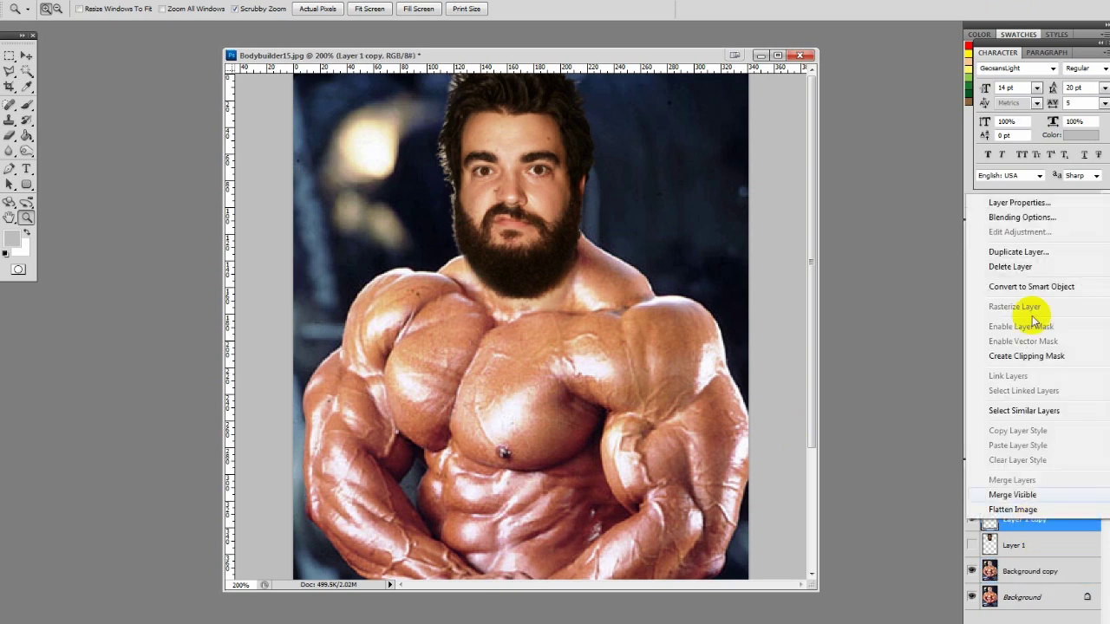
click(1029, 249)
click(672, 189)
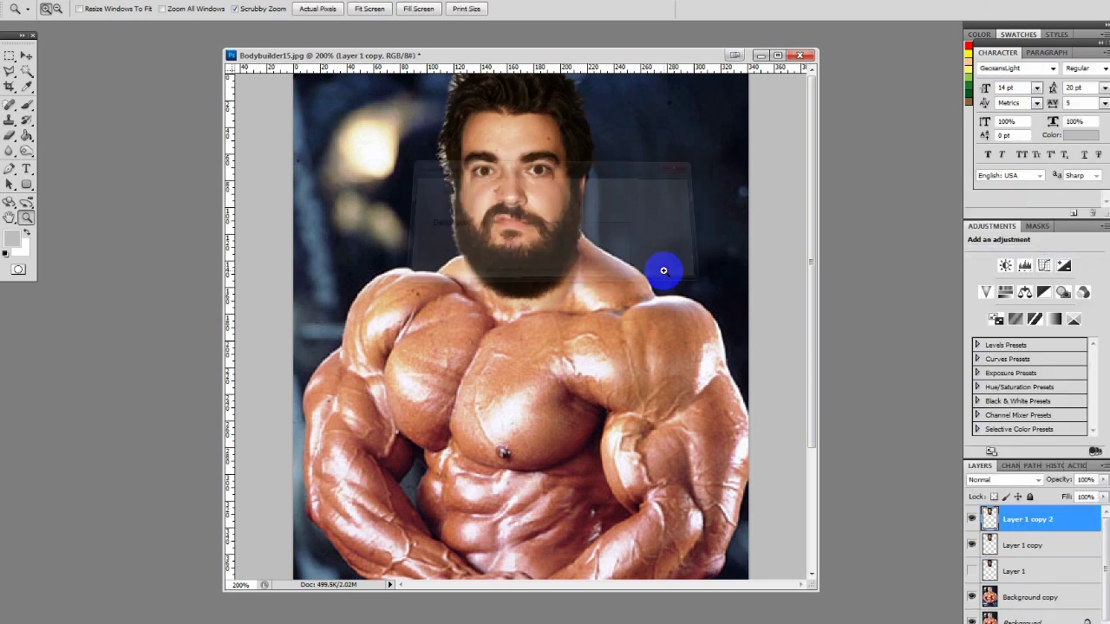
click(514, 162)
scroll(727, 273, up, 1)
click(972, 545)
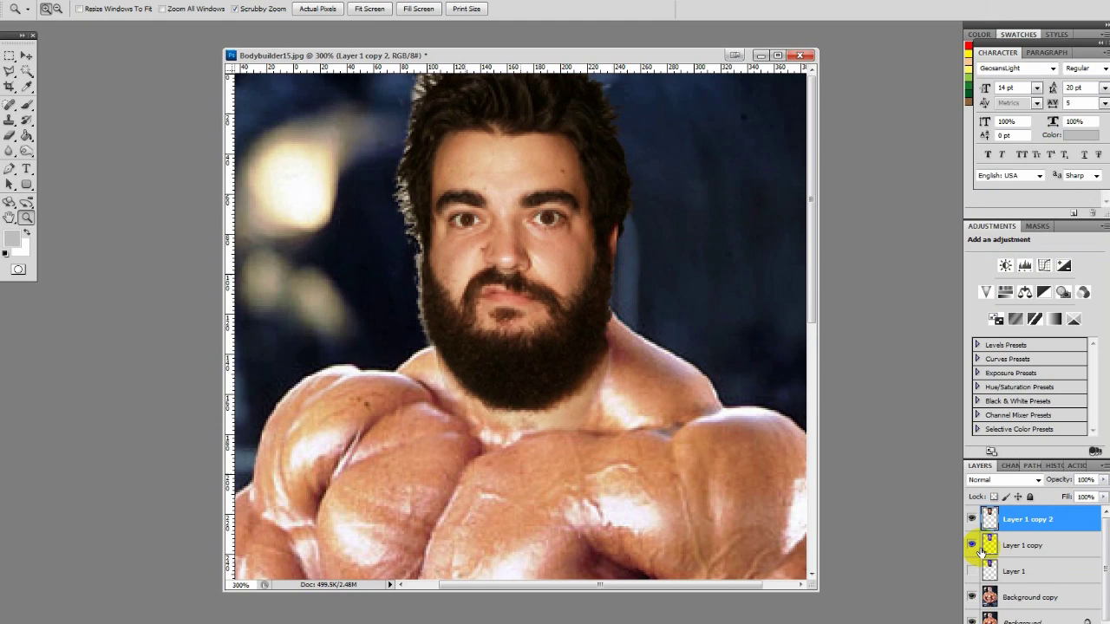
Step: Erase the light fringe along the left edge of the beard and hair on Layer 1 copy 2 at 20% opacity
key(b)
drag(408, 319, 406, 337)
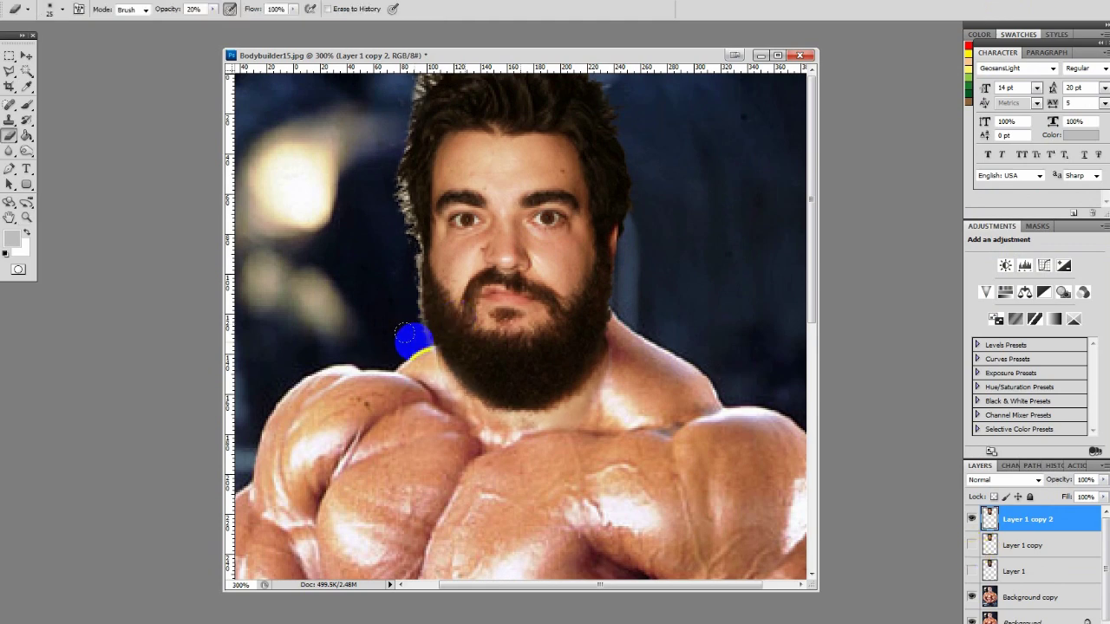
mouse_move(417, 338)
mouse_down()
mouse_move(407, 259)
mouse_move(415, 305)
mouse_move(404, 270)
mouse_move(404, 334)
mouse_move(405, 255)
mouse_move(415, 343)
mouse_move(391, 175)
mouse_move(413, 238)
mouse_move(394, 176)
mouse_move(406, 270)
mouse_move(384, 161)
mouse_move(431, 78)
mouse_move(413, 109)
mouse_move(427, 82)
mouse_move(412, 92)
mouse_move(388, 147)
mouse_move(399, 130)
mouse_move(390, 215)
mouse_move(416, 84)
mouse_move(396, 104)
mouse_up()
key(z)
key(ctrl+0)
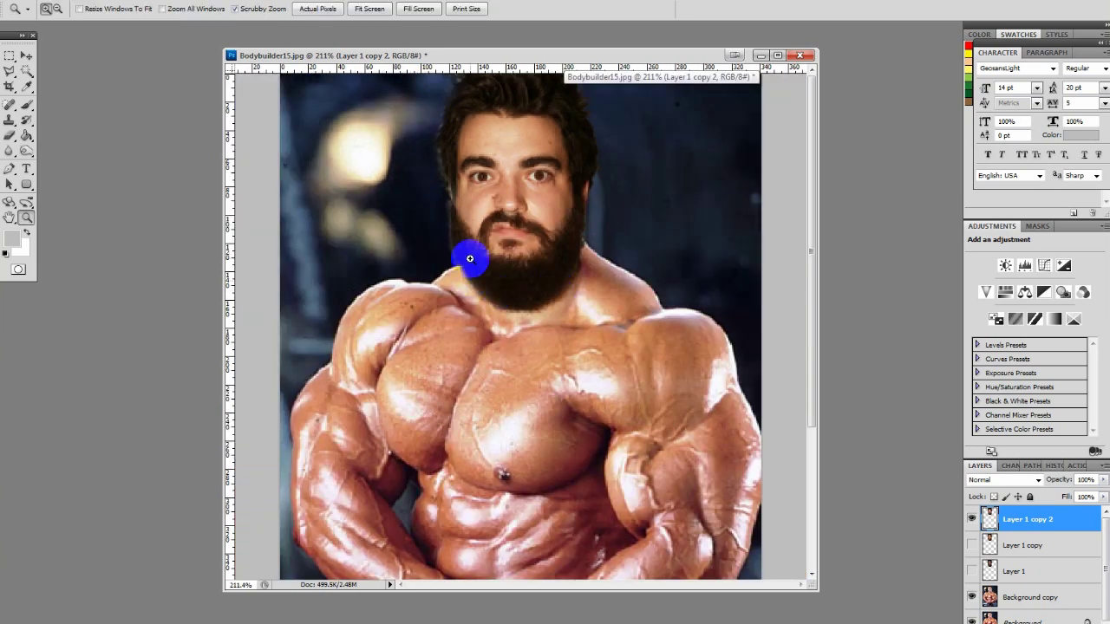
Step: Duplicate Layer 1 copy 2 and apply a High Pass filter with a 13.0 pixel radius to the duplicate
click(1019, 520)
right_click(1020, 521)
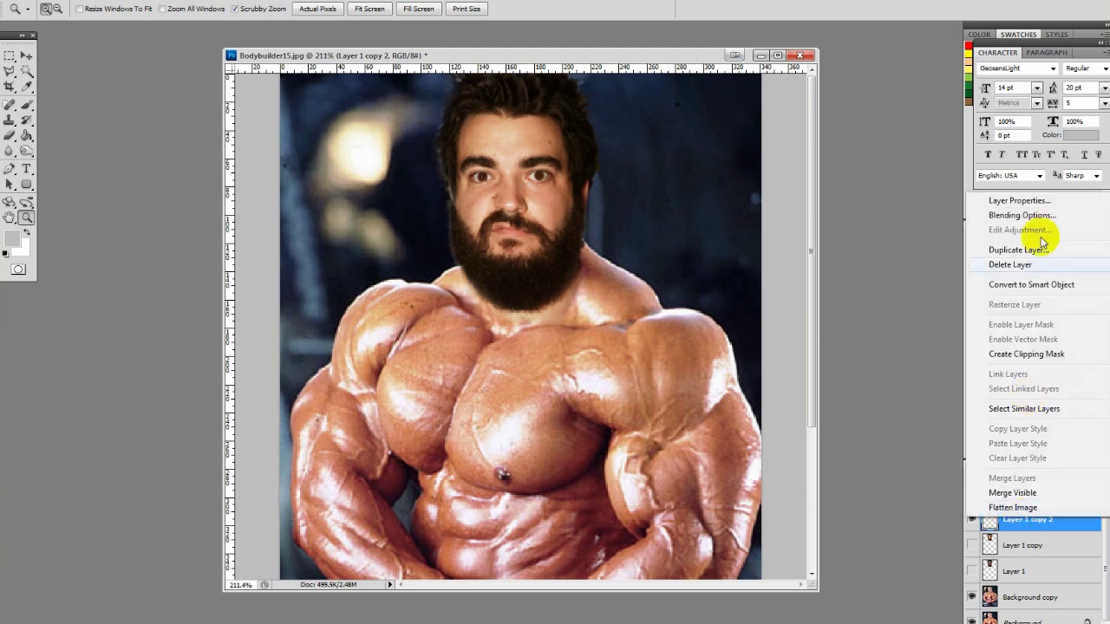
click(1034, 248)
click(668, 187)
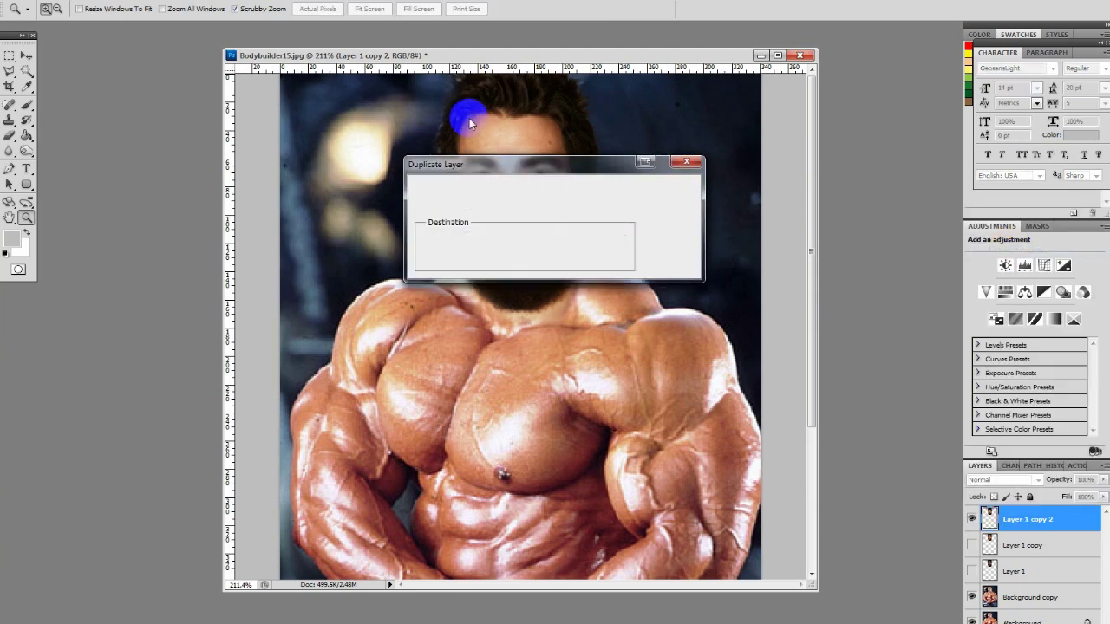
click(187, 0)
mouse_move(216, 251)
click(148, 264)
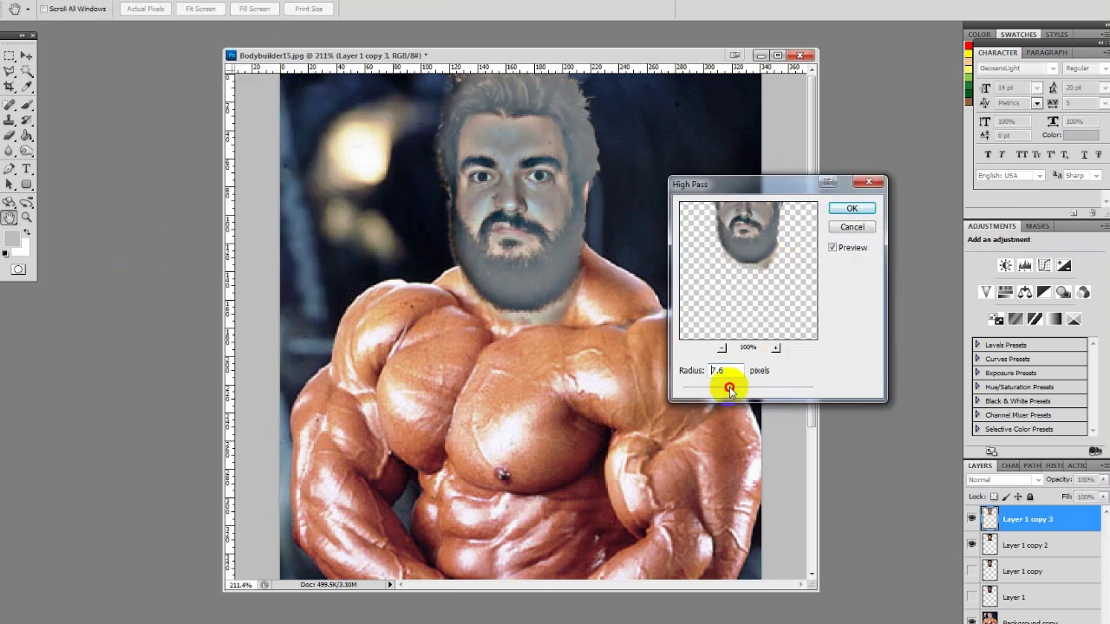
drag(736, 390, 739, 389)
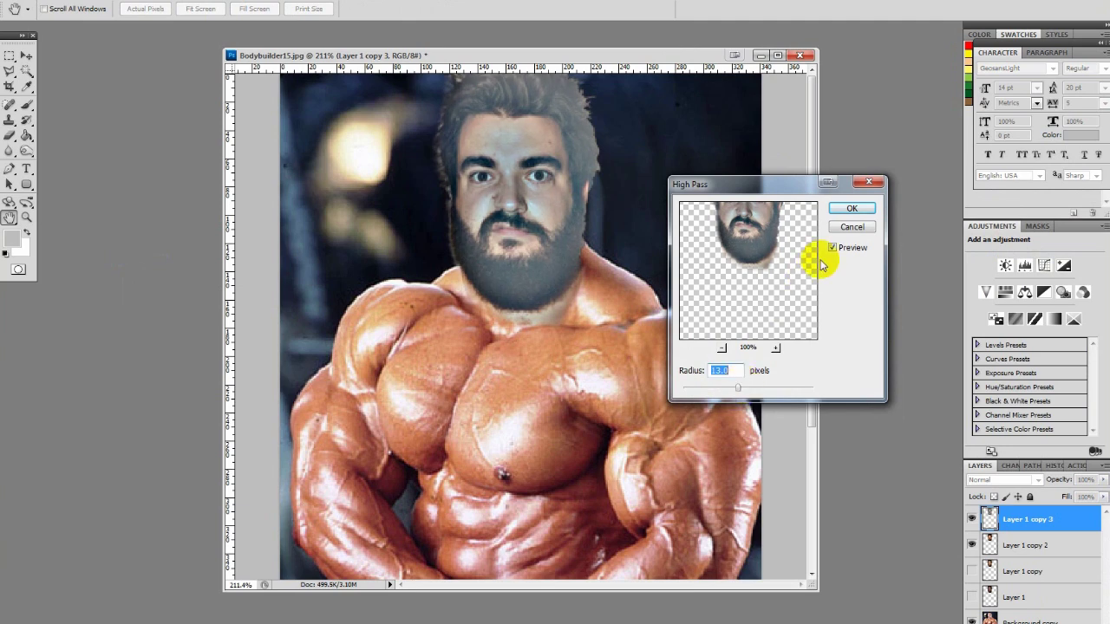
click(838, 211)
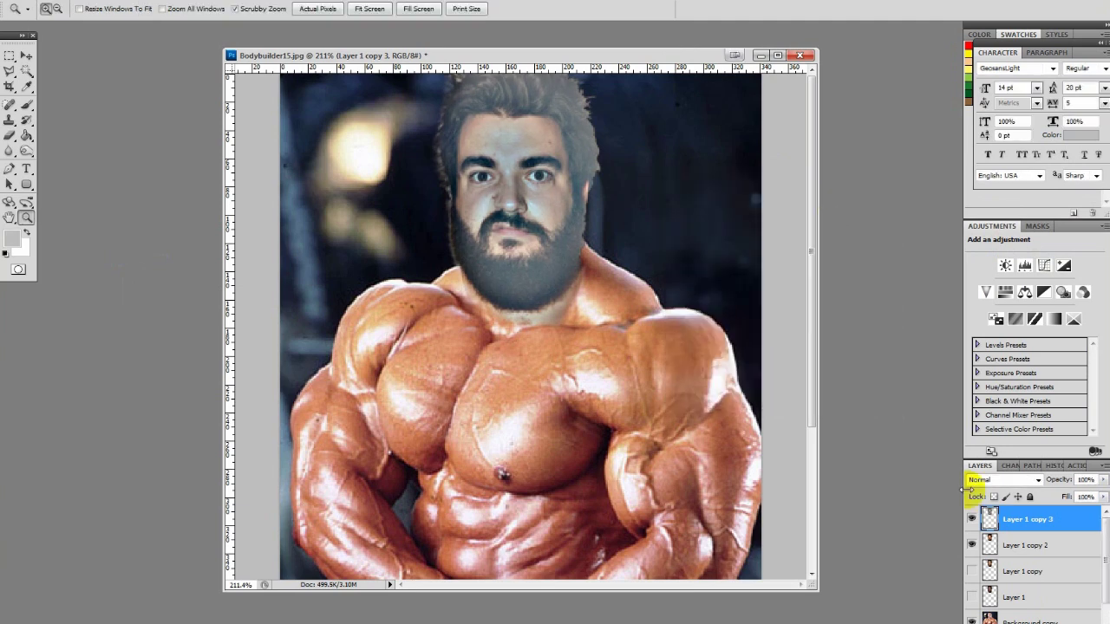
Step: Set the High Pass layer's blend mode to Overlay and reduce its opacity to 37%
click(1020, 482)
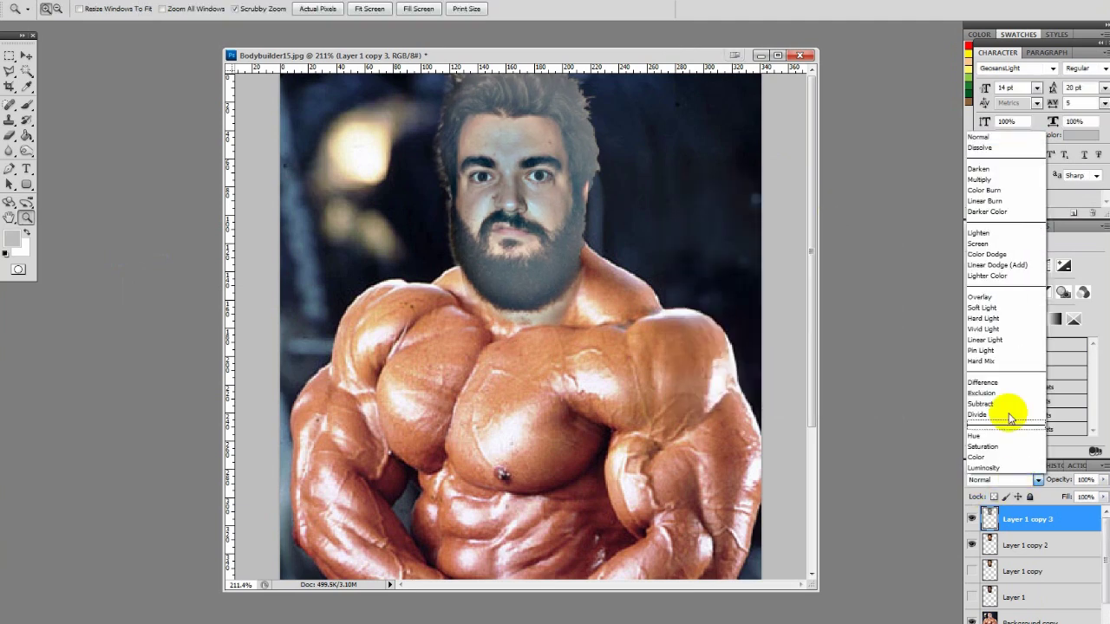
click(1001, 298)
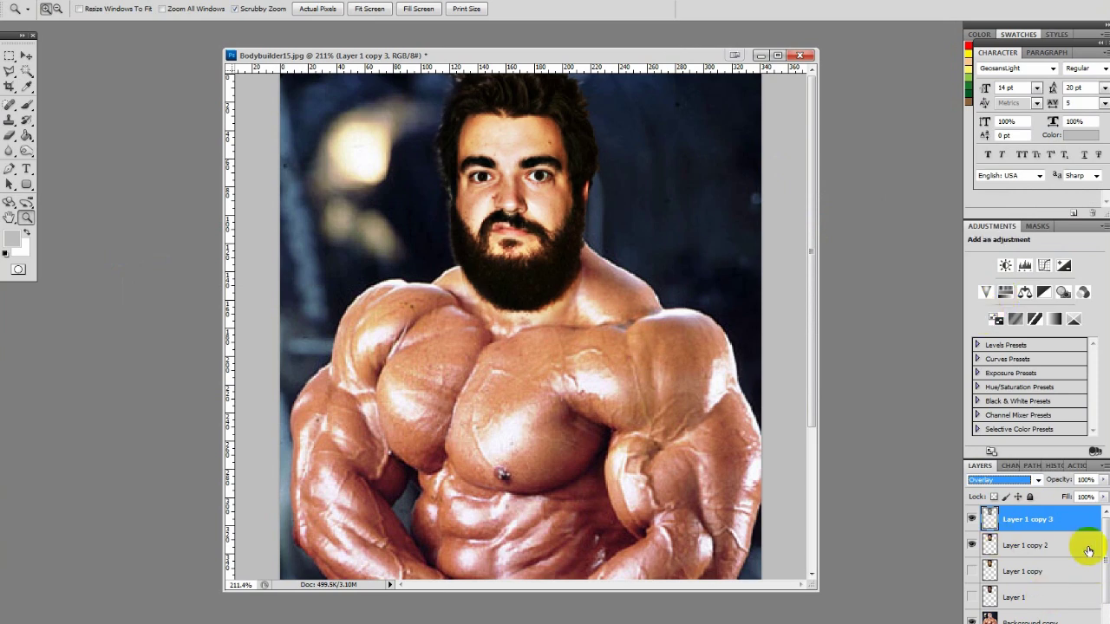
click(1104, 480)
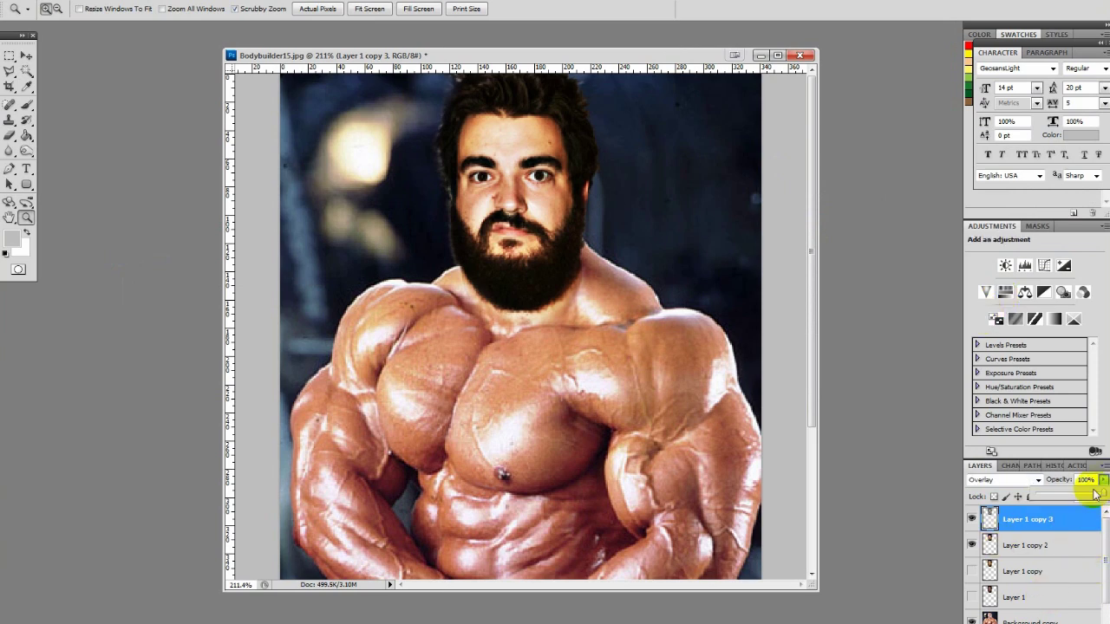
drag(1066, 491, 1061, 491)
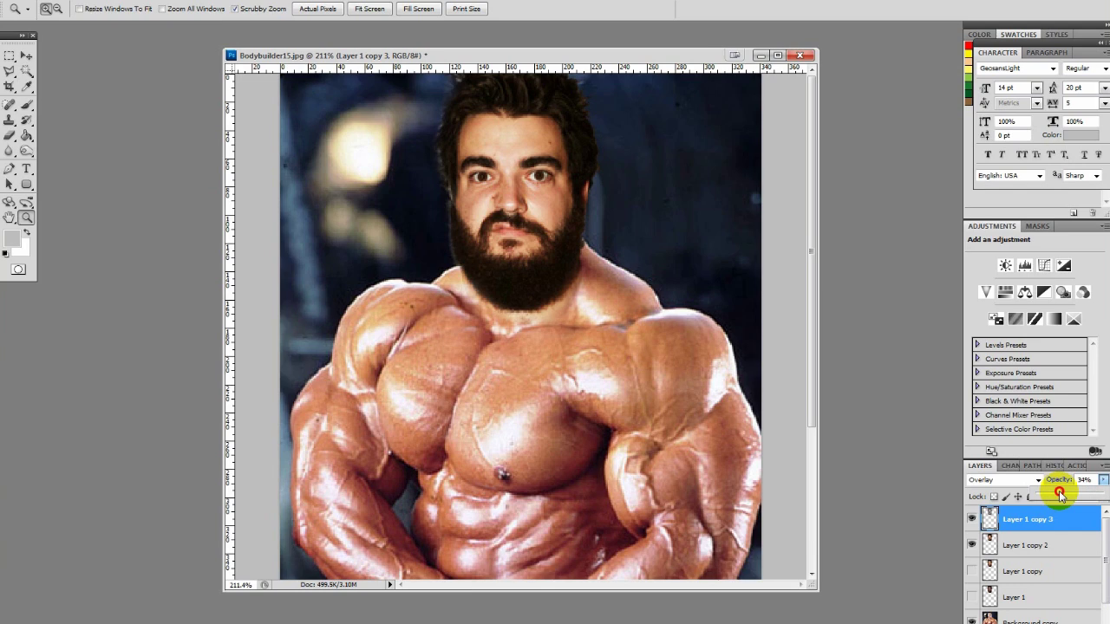
Step: Compare the image with the head layers shown and hidden, and check how the head blends with the whole body
click(972, 519)
click(972, 521)
click(972, 521)
click(972, 521)
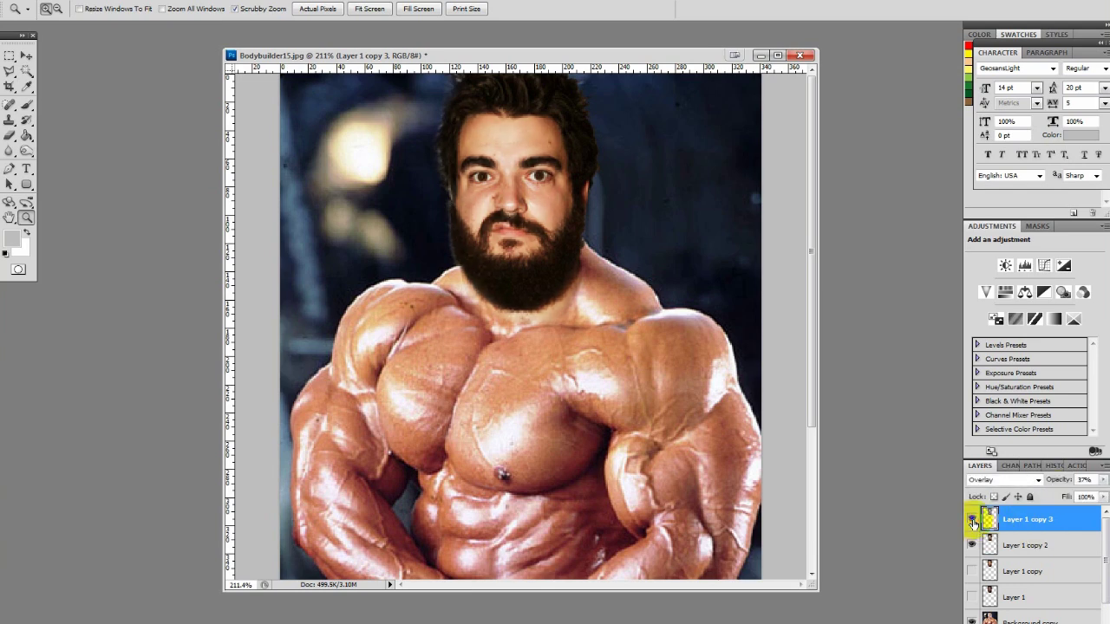
alt+click(529, 395)
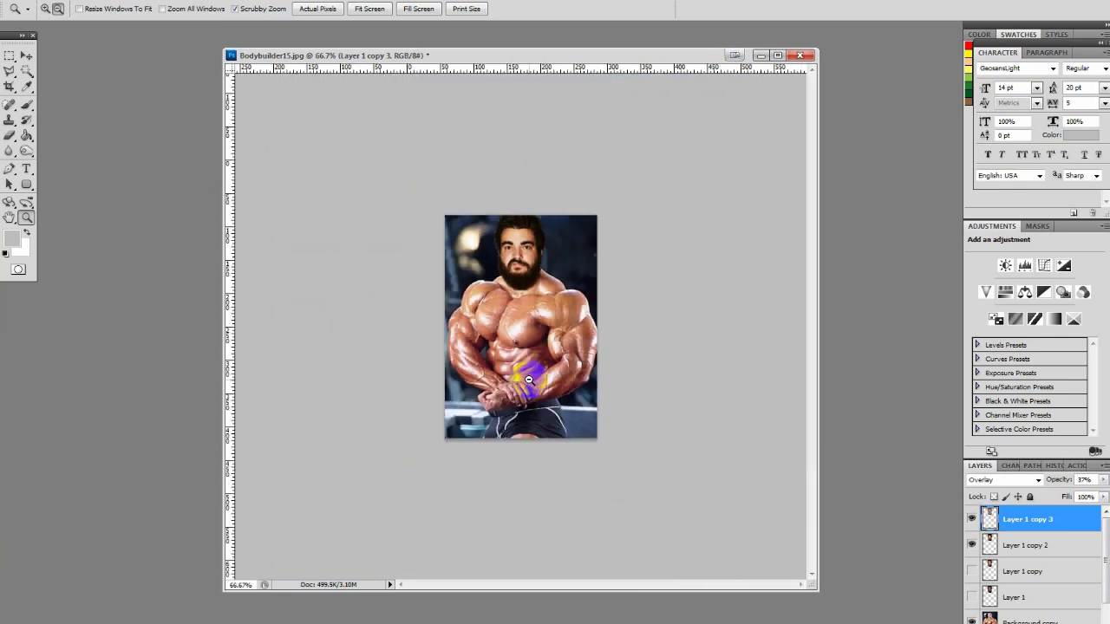
click(525, 351)
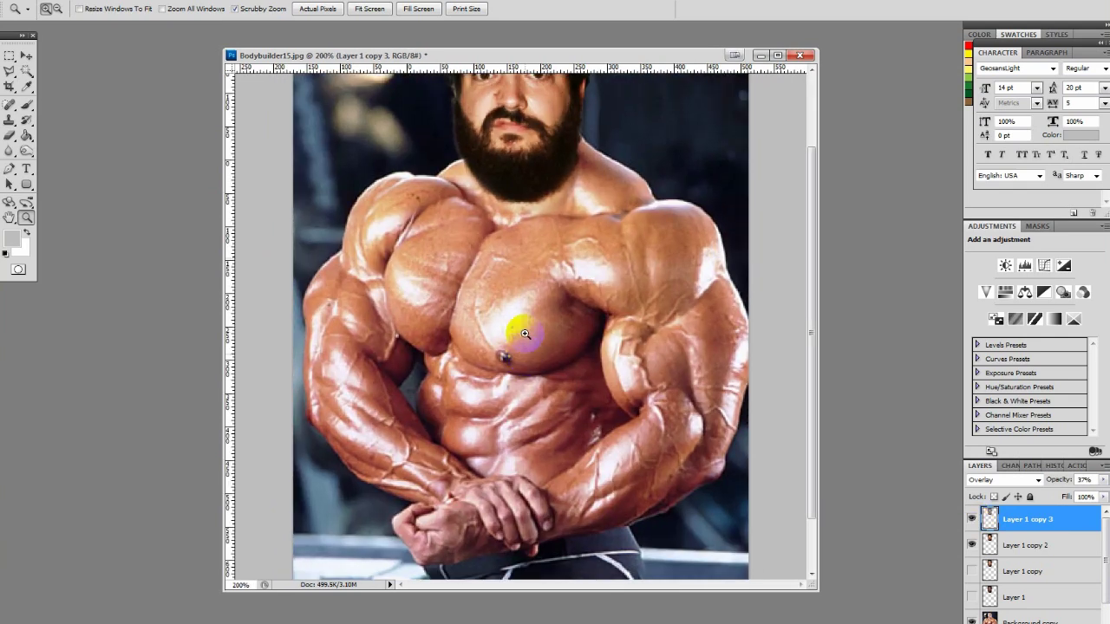
alt+click(525, 334)
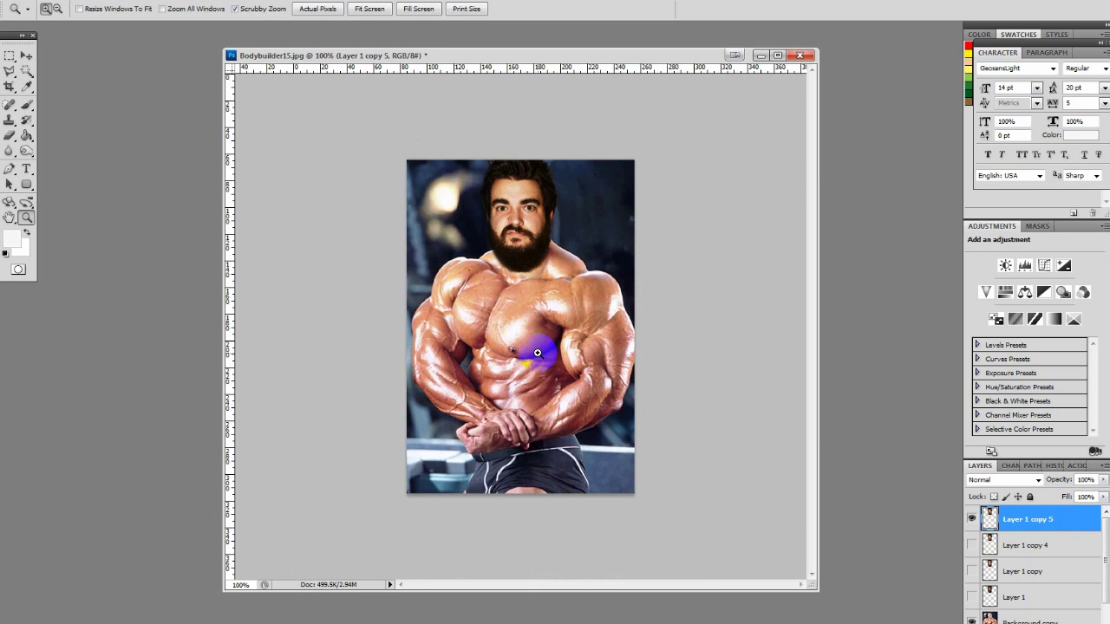
click(503, 262)
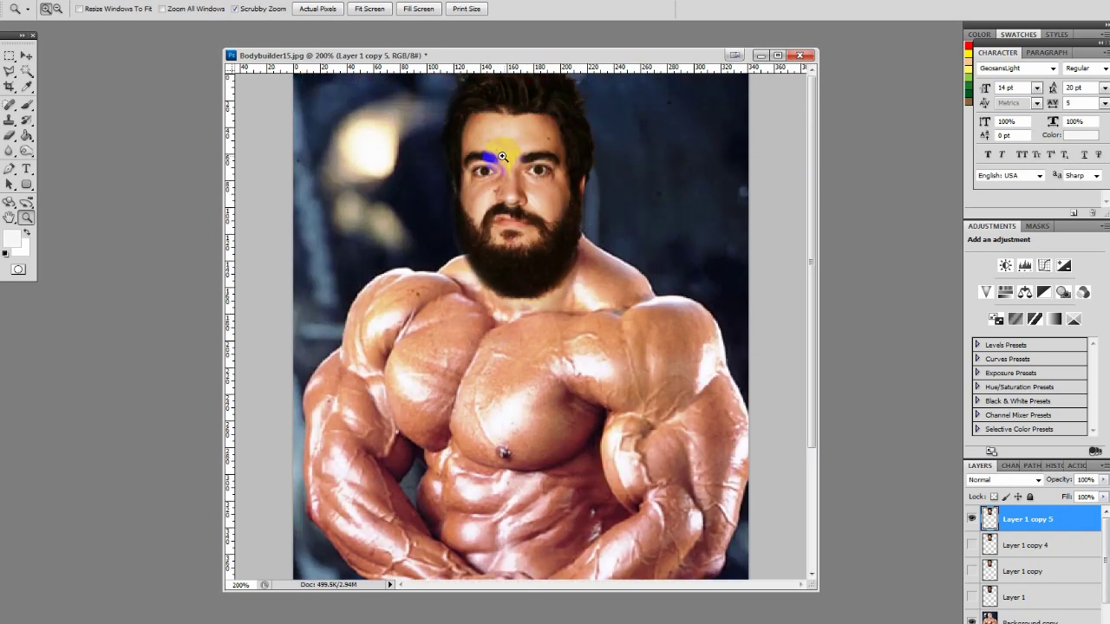
click(971, 518)
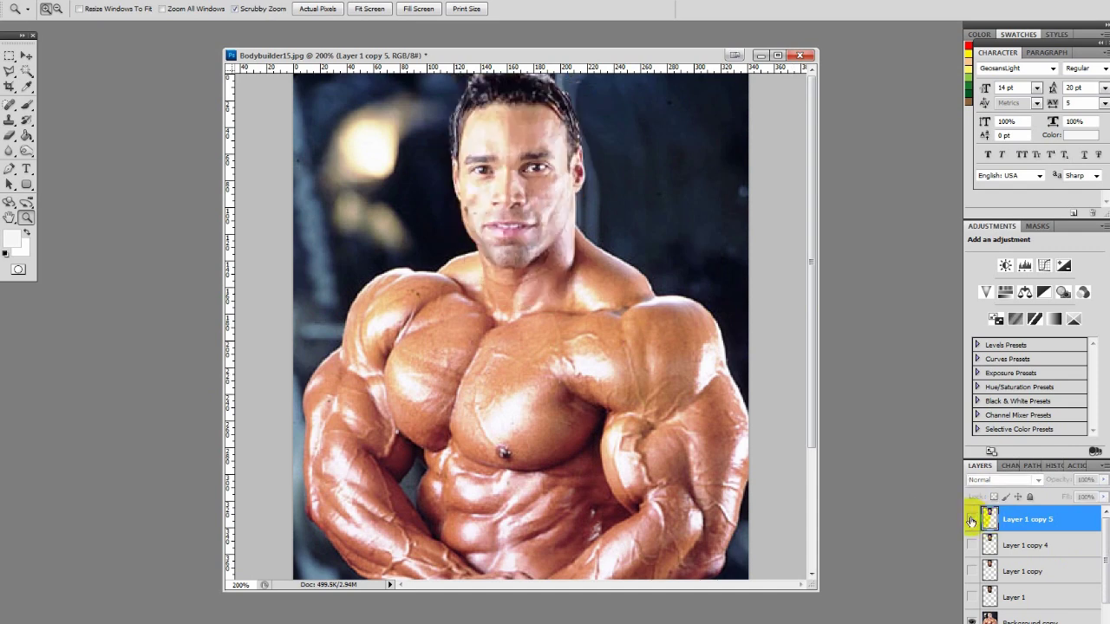
click(972, 519)
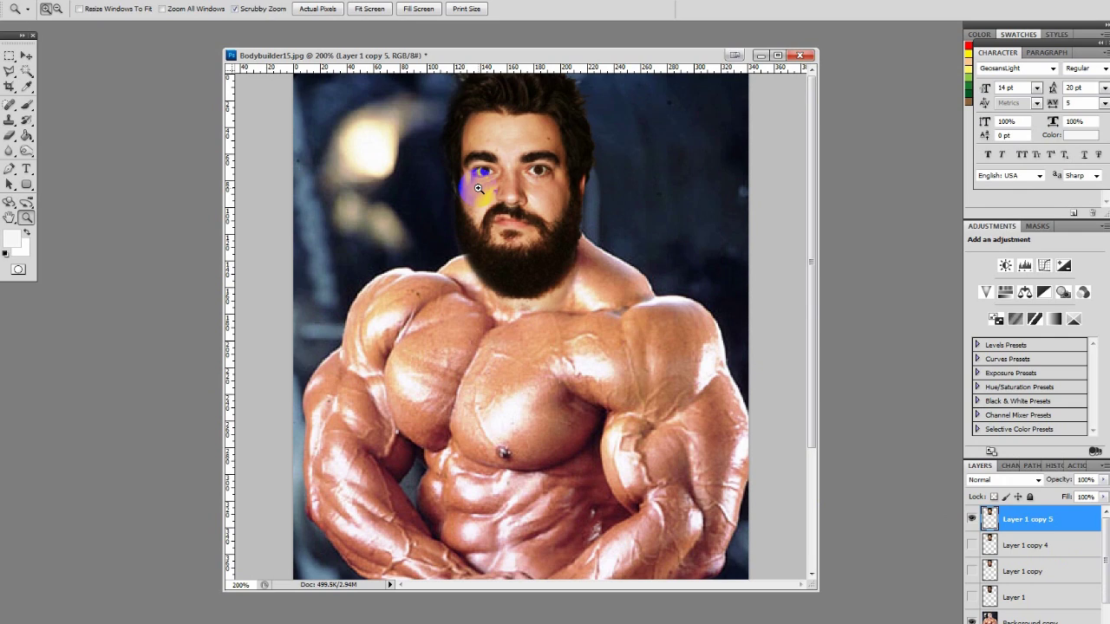
Step: Brighten Layer 1 copy 5 with an RGB Curves adjustment, placing a point at input 194/output 228
click(118, 1)
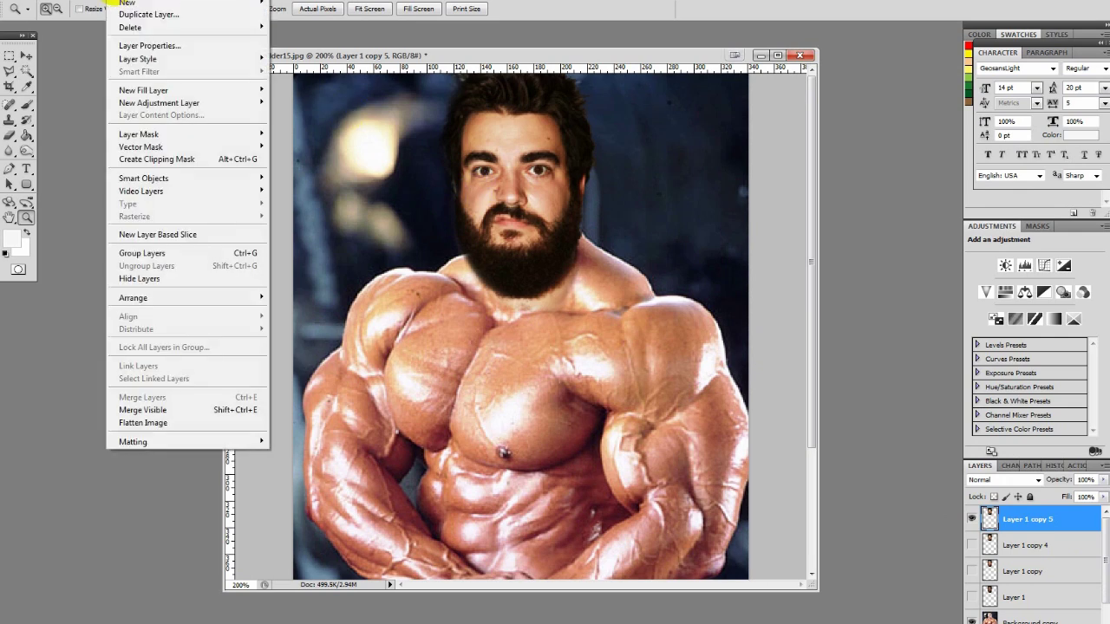
mouse_move(59, 1)
mouse_move(113, 20)
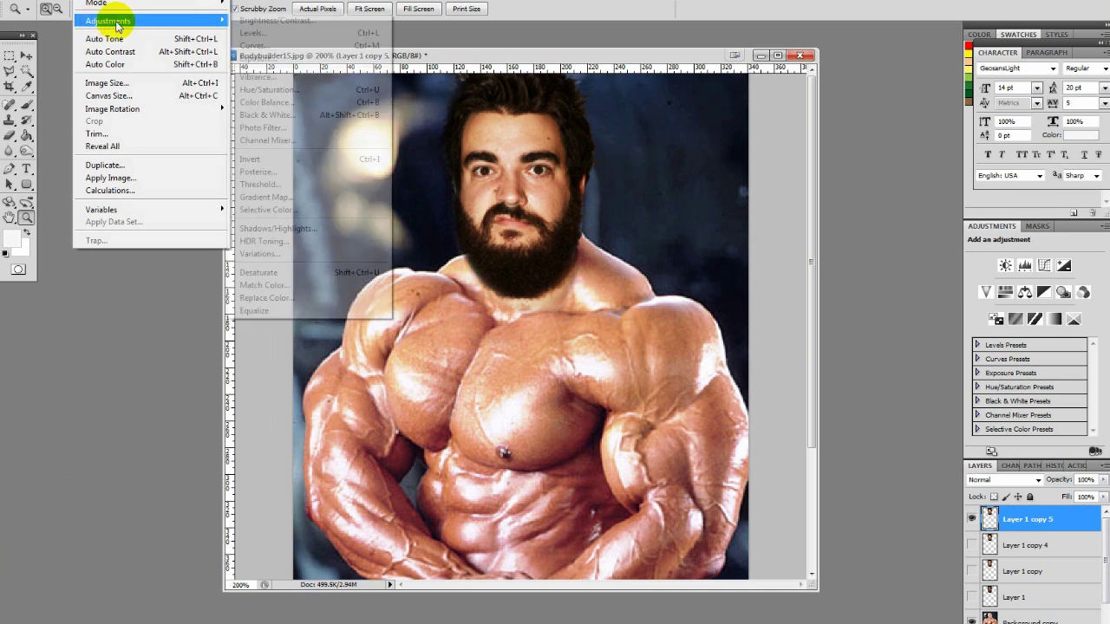
click(255, 45)
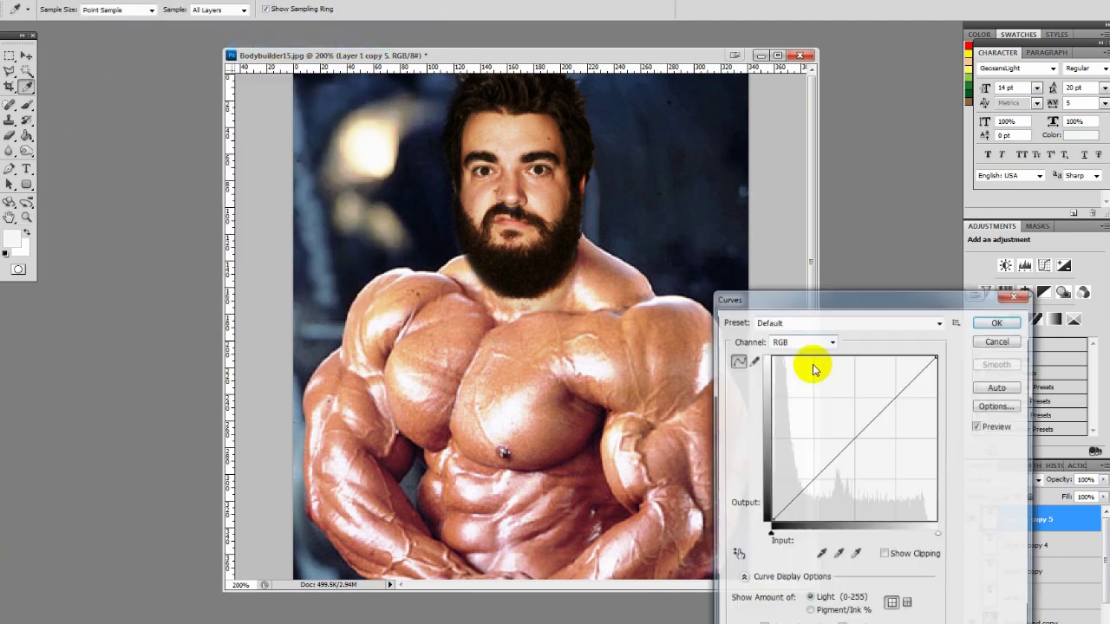
drag(915, 385, 897, 371)
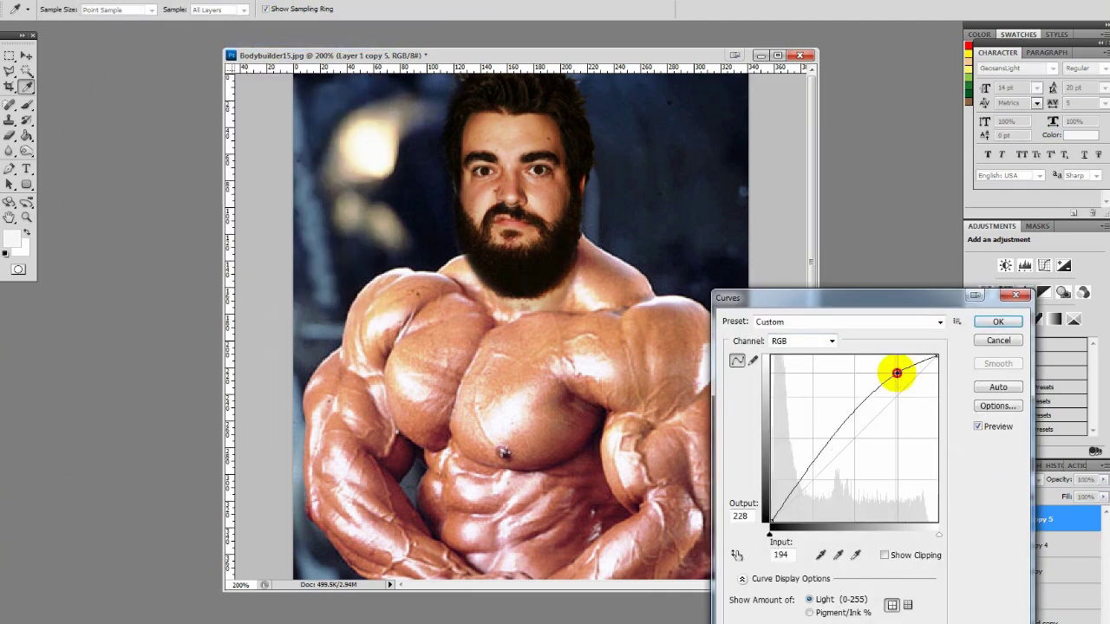
click(991, 325)
Step: Duplicate the brightened head layer, Layer 1 copy 5
right_click(1035, 519)
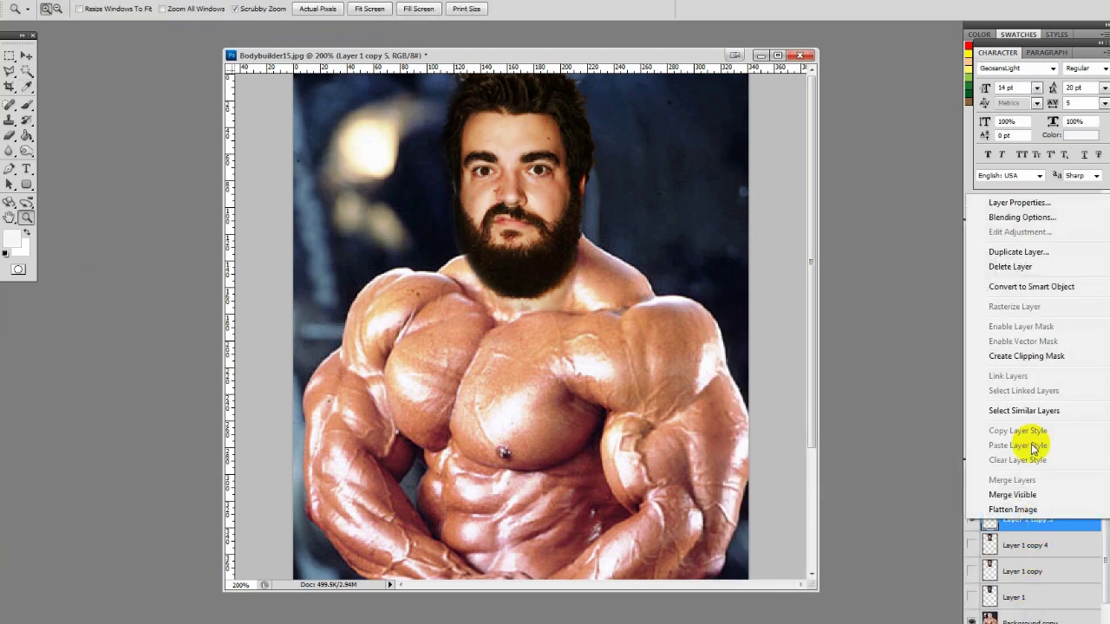
click(1021, 251)
click(681, 180)
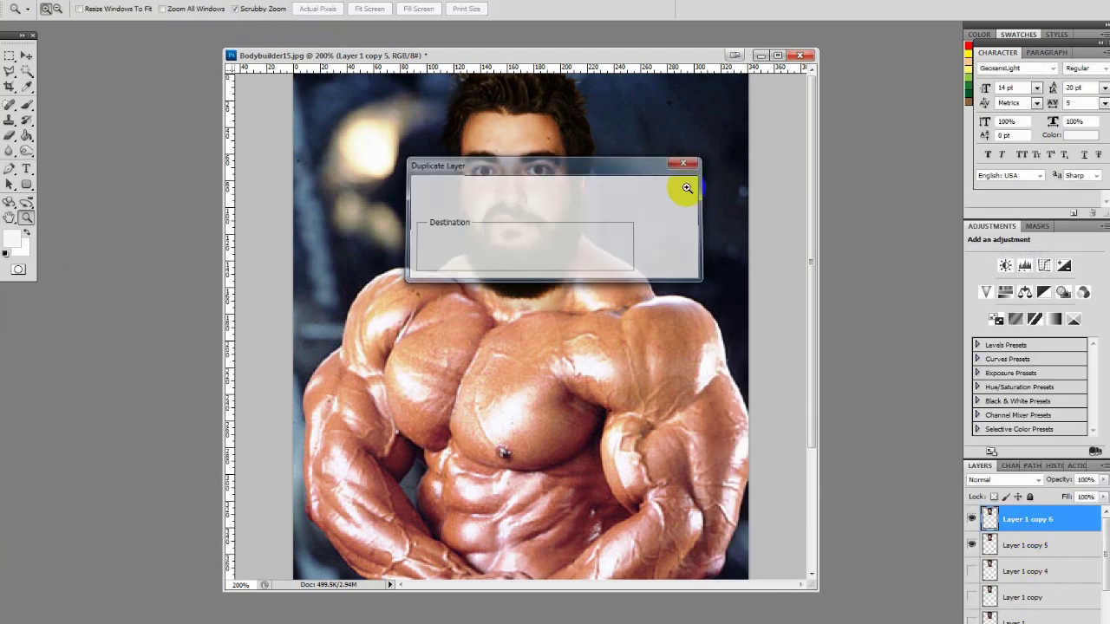
Step: Brighten Layer 1 copy 6 with a two-point RGB Curves adjustment, raising the darker midtones and placing the upper point at input 162/output 197
click(139, 1)
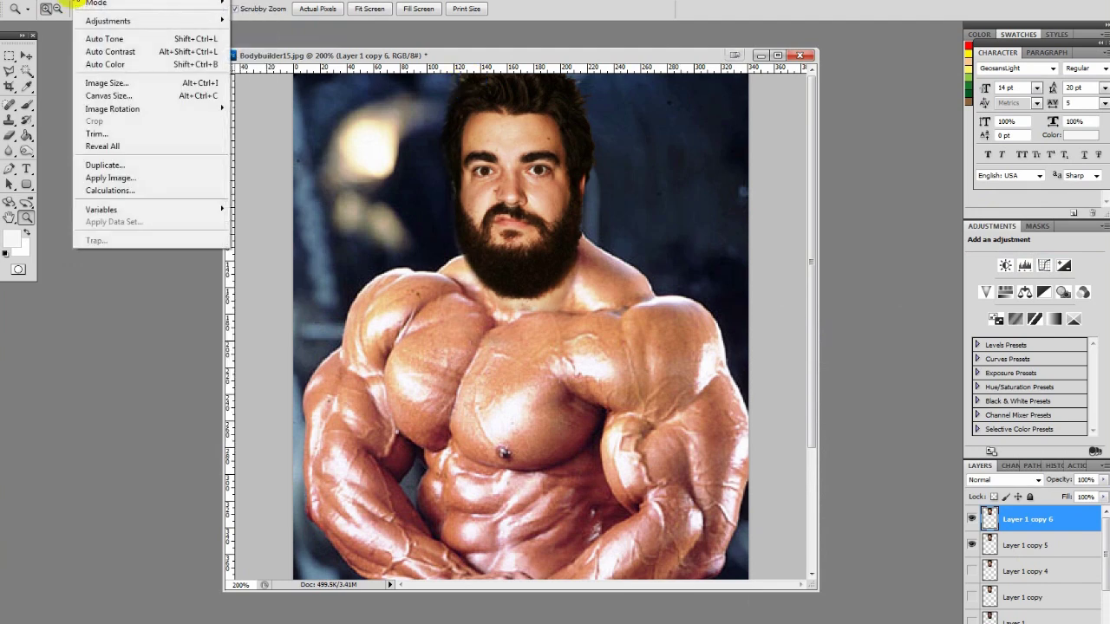
mouse_move(173, 20)
click(301, 45)
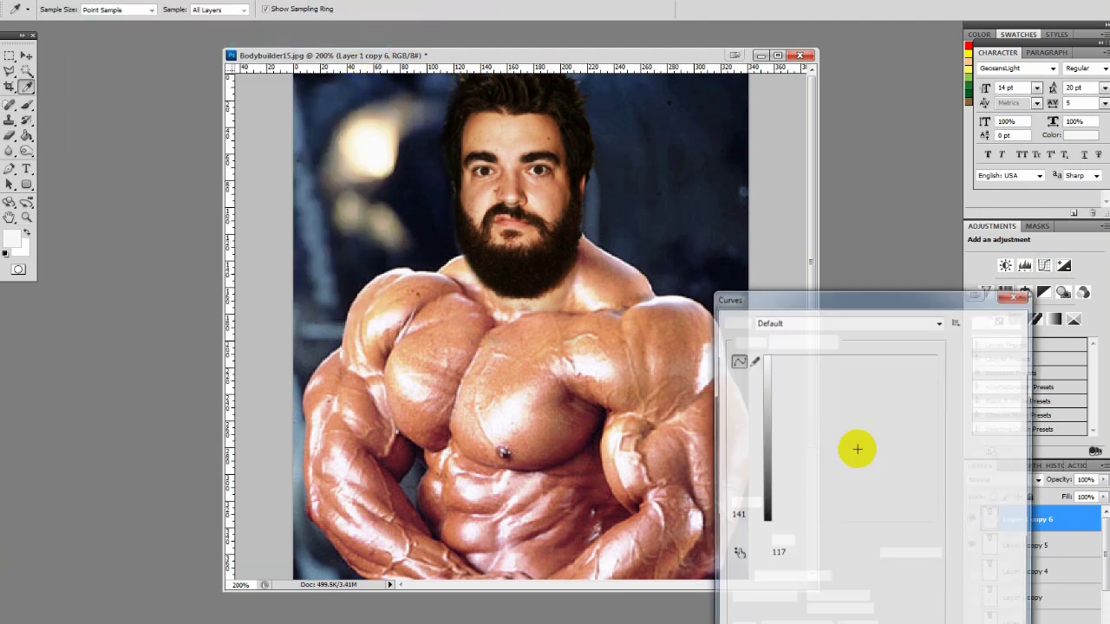
drag(853, 435, 830, 427)
mouse_move(874, 384)
mouse_down()
mouse_move(864, 376)
mouse_move(874, 388)
mouse_move(885, 373)
mouse_move(877, 394)
mouse_up()
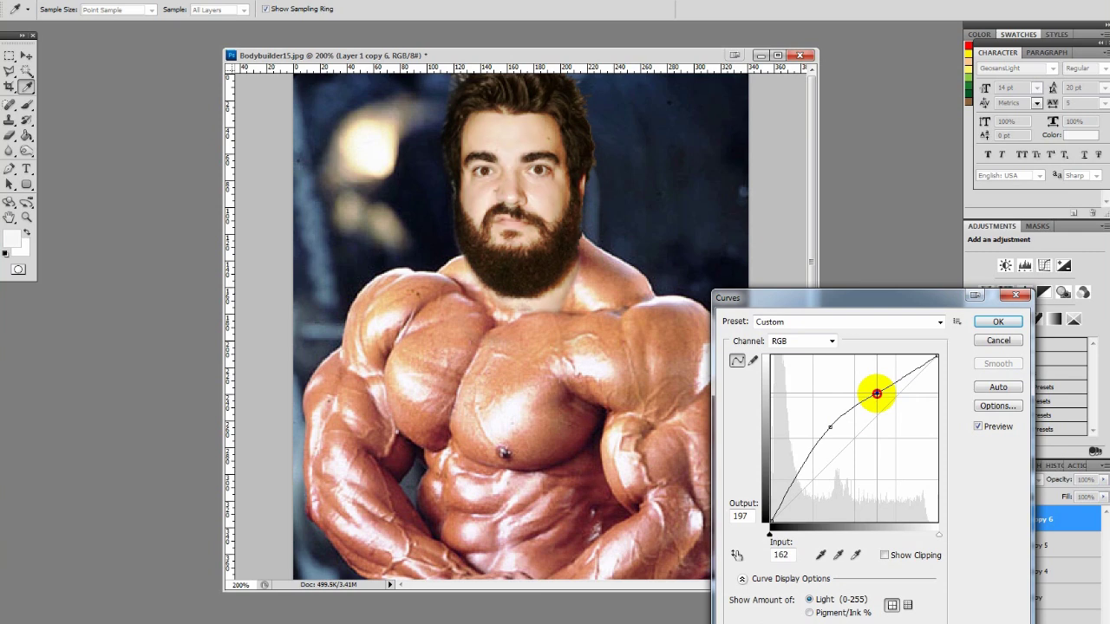
click(996, 322)
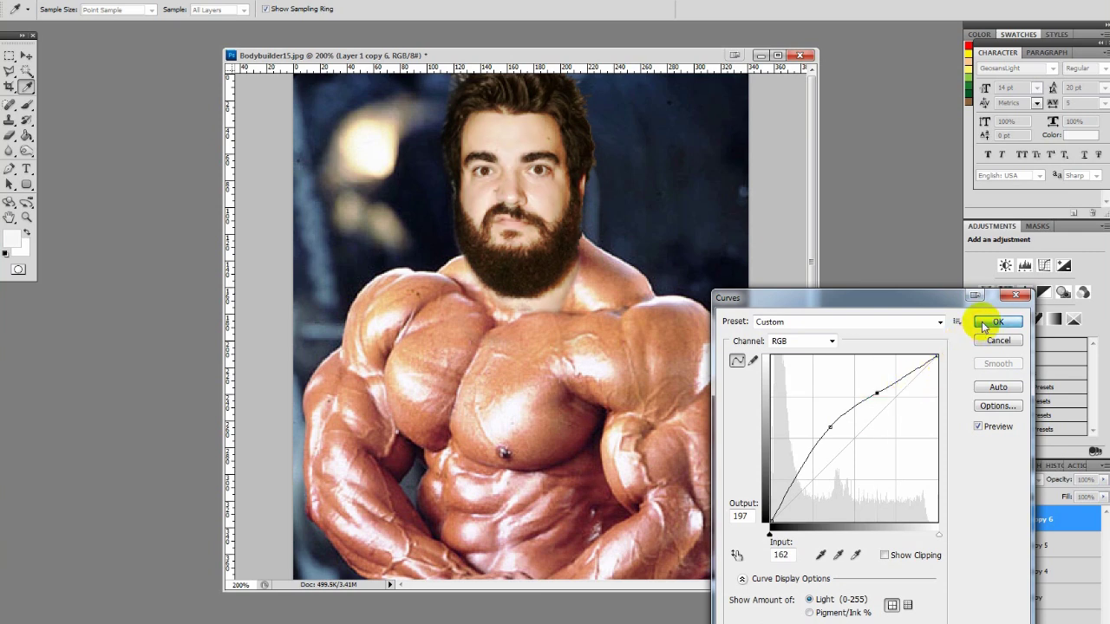
Step: Erase the hair and beard from Layer 1 copy 6 with a 40 px and a 30 px eraser, keeping the brightened facial skin
key(z)
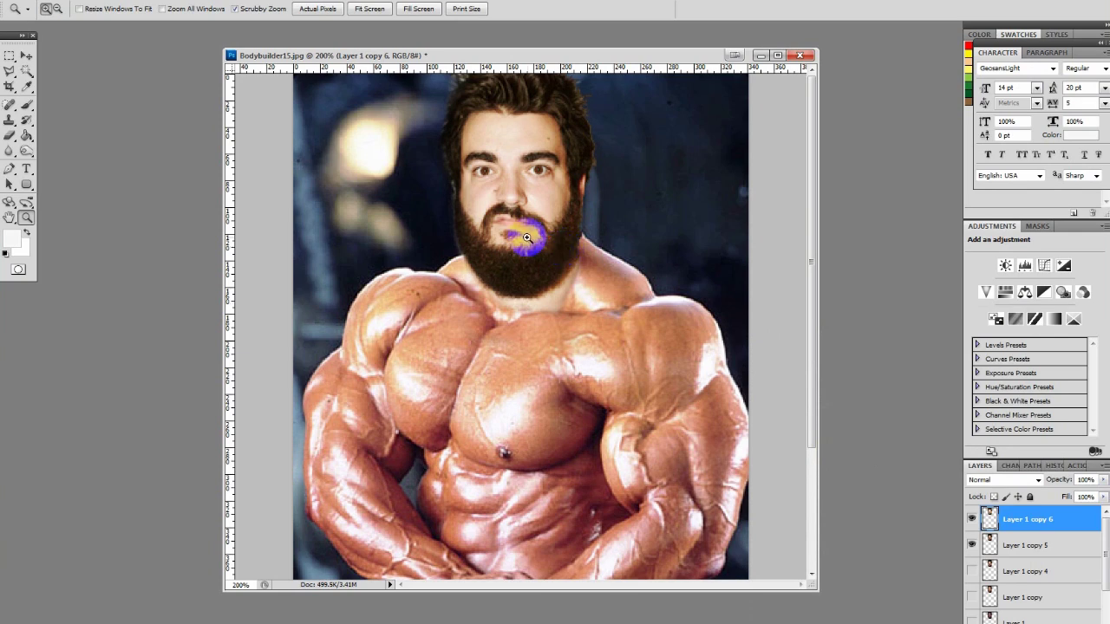
key(b)
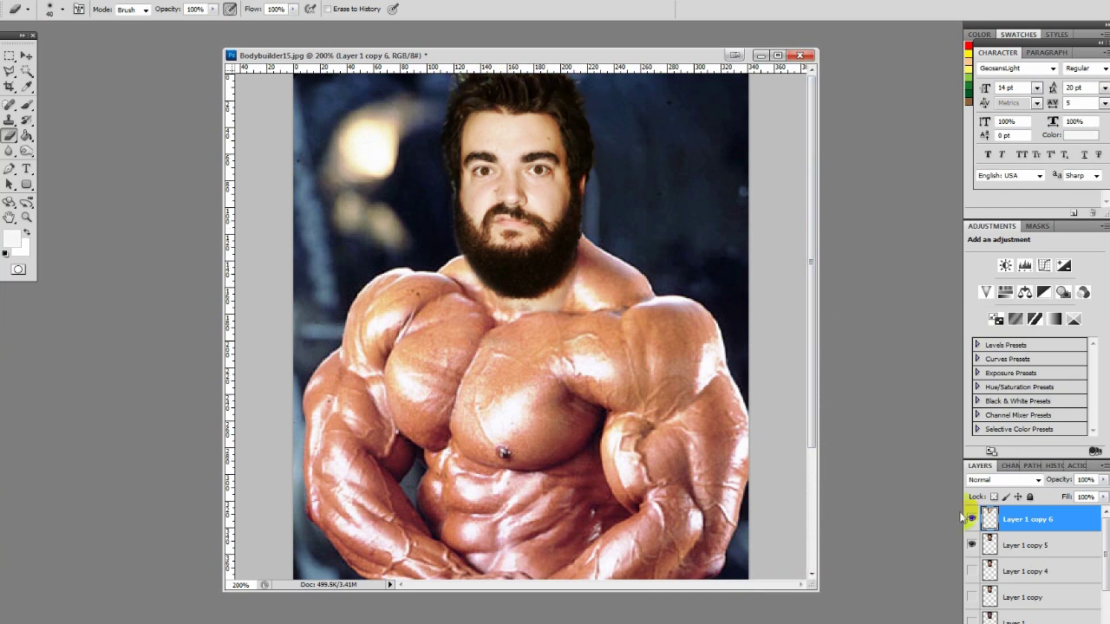
key(bracketright)
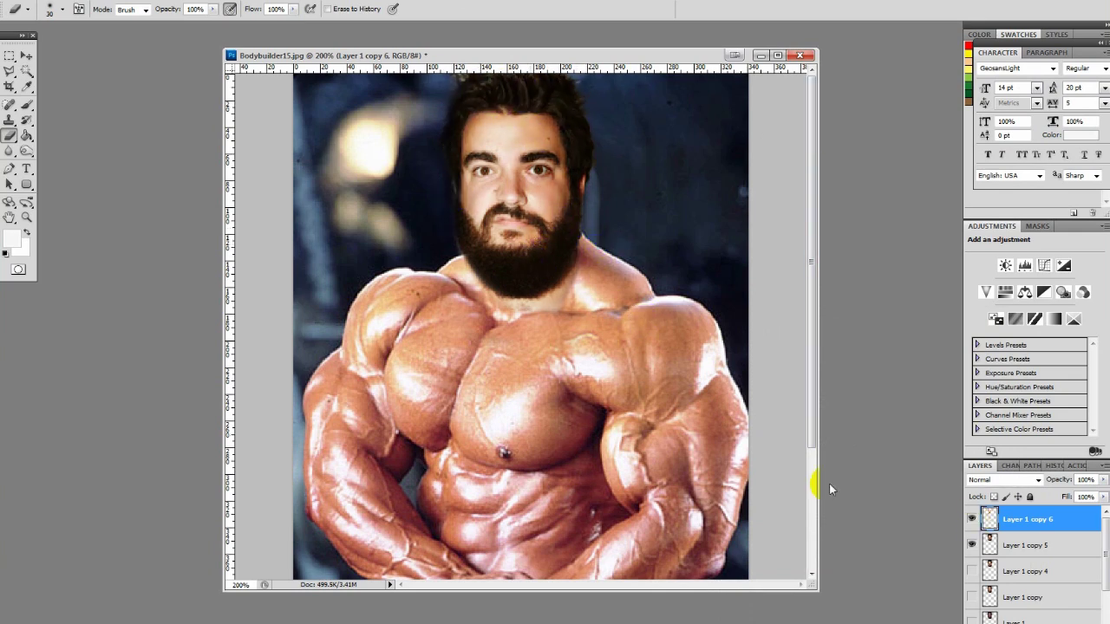
Step: Compare the head with Layer 1 copy 6 and copy 5 shown and hidden, and reduce Layer 1 copy 6's opacity to 58%
key(z)
key(ctrl+minus)
click(971, 519)
click(971, 544)
click(971, 545)
click(971, 519)
key(ctrl+plus)
key(b)
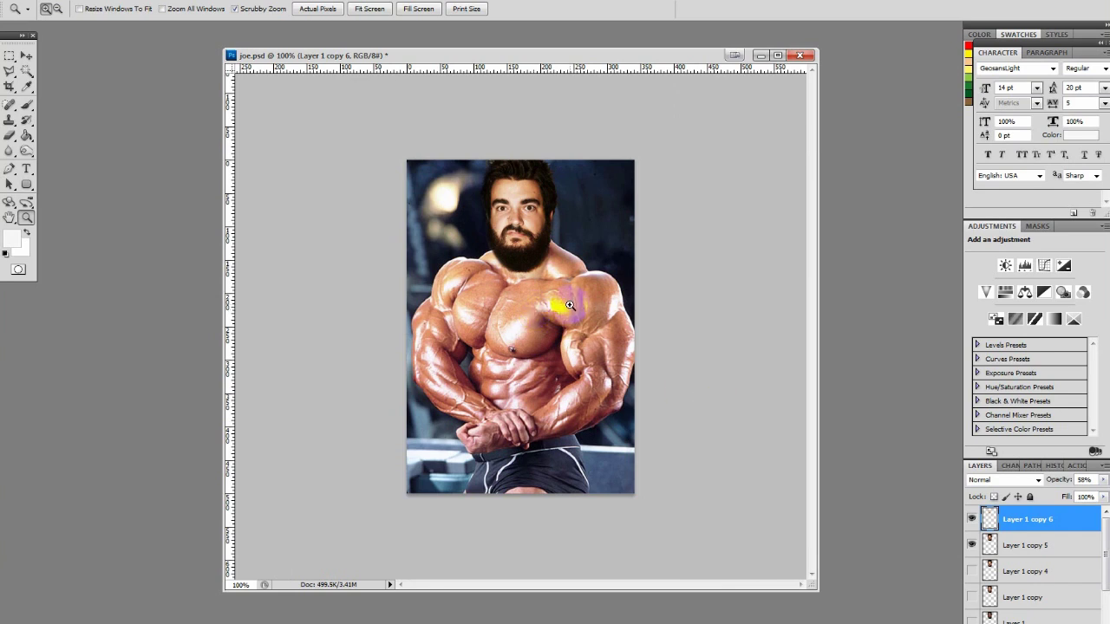
Step: Merge Layer 1 copy 6 with Layer 1 copy 5 into a single head layer
click(528, 236)
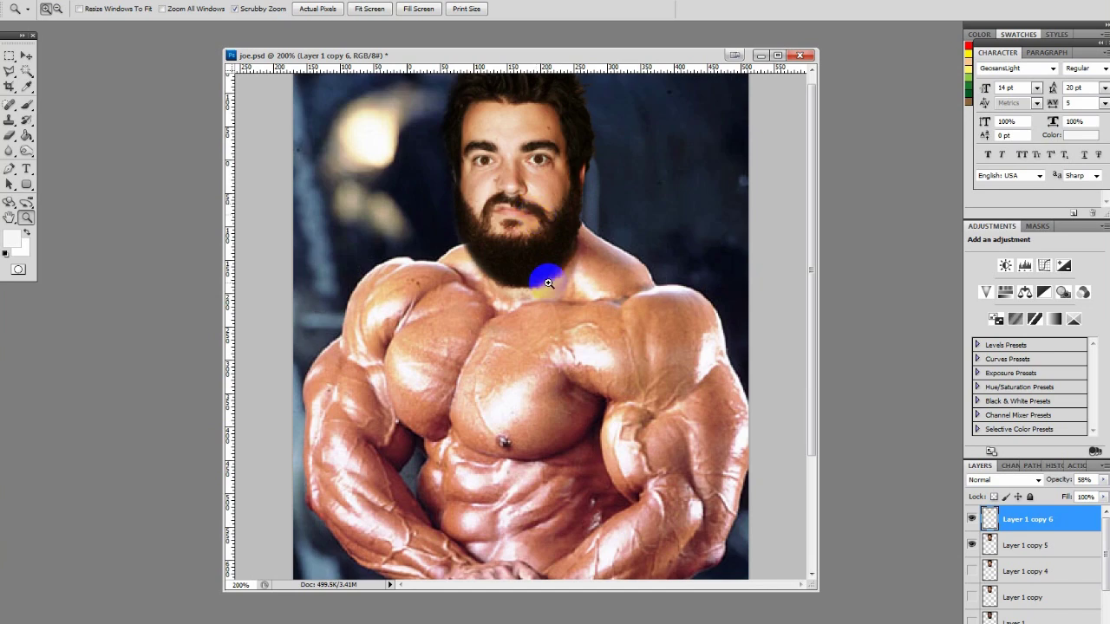
shift+click(1020, 546)
key(ctrl+e)
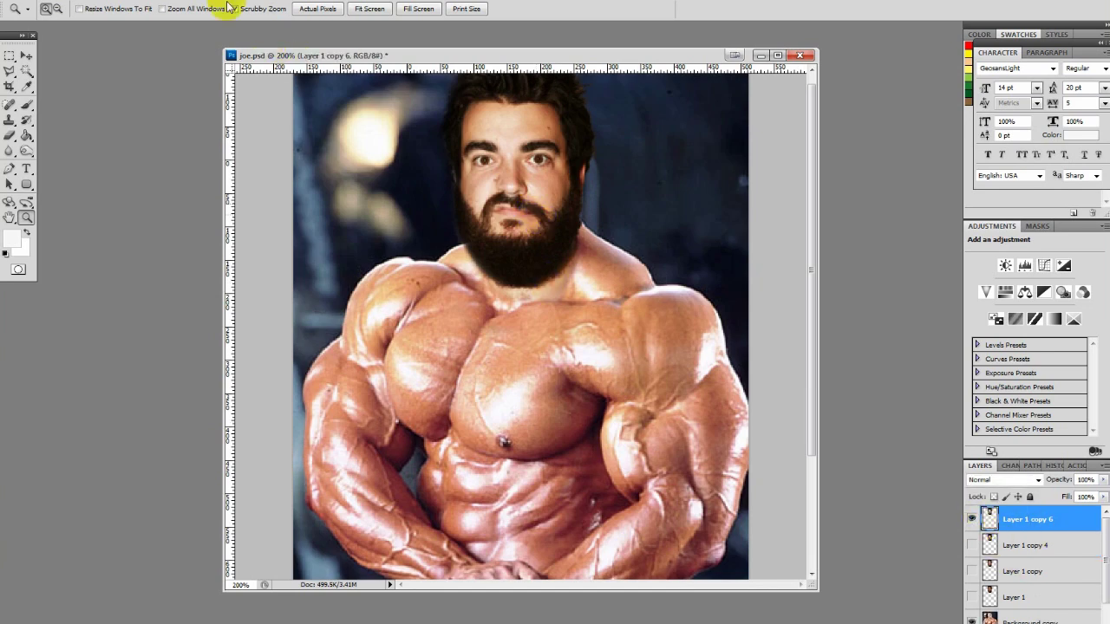
Step: Apply Smart Sharpen to the merged head layer with an amount of 65%, a radius of 0.9 px and Lens Blur removal
click(178, 3)
mouse_move(231, 185)
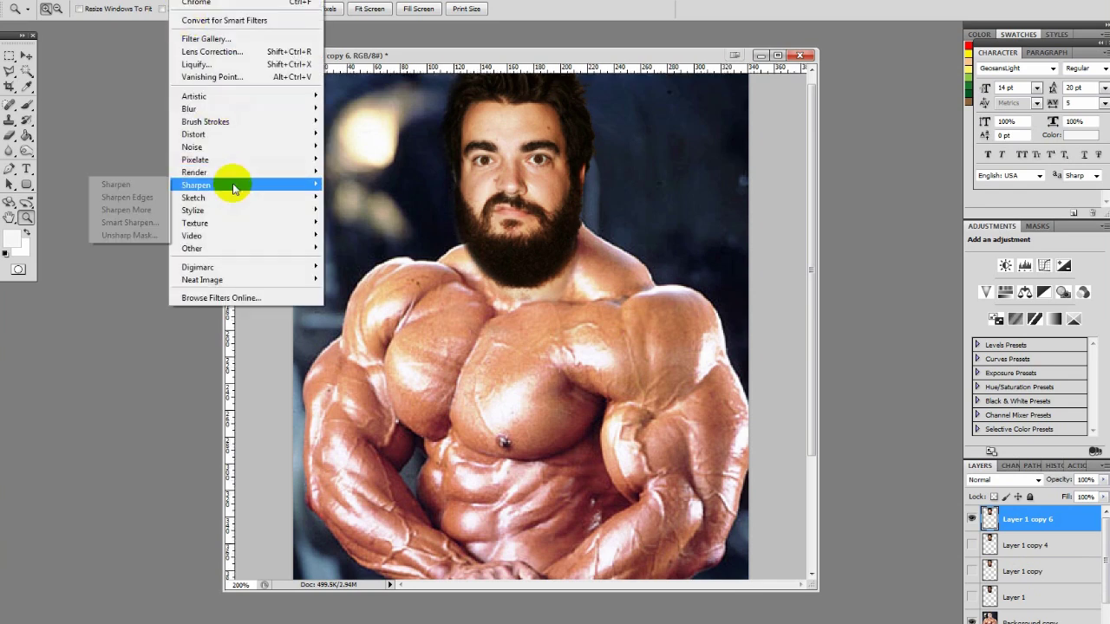
click(127, 222)
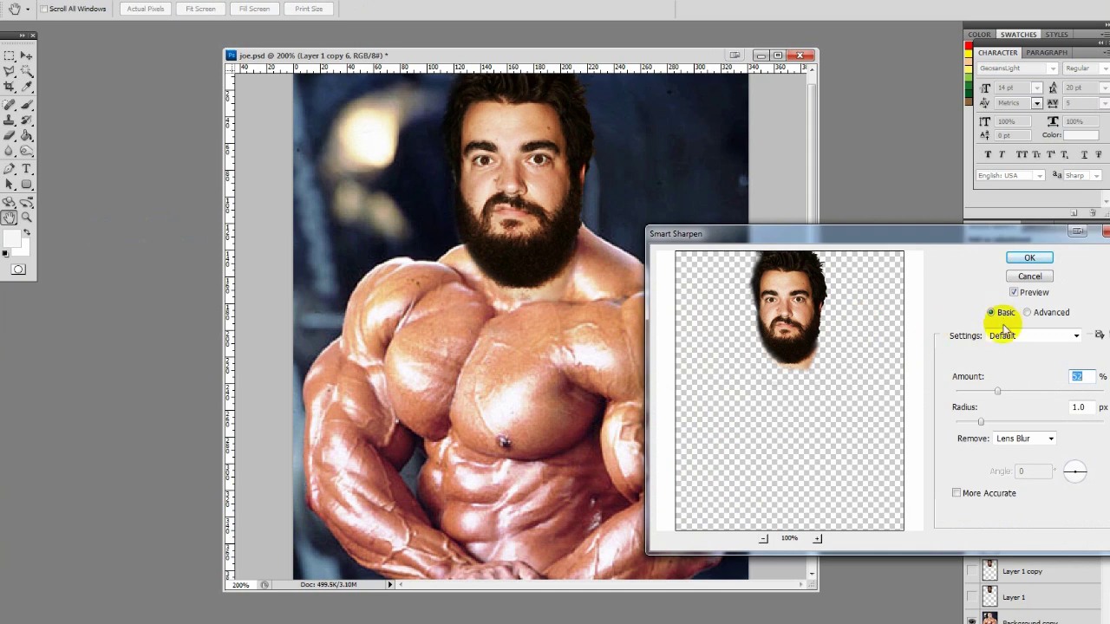
drag(994, 396, 986, 425)
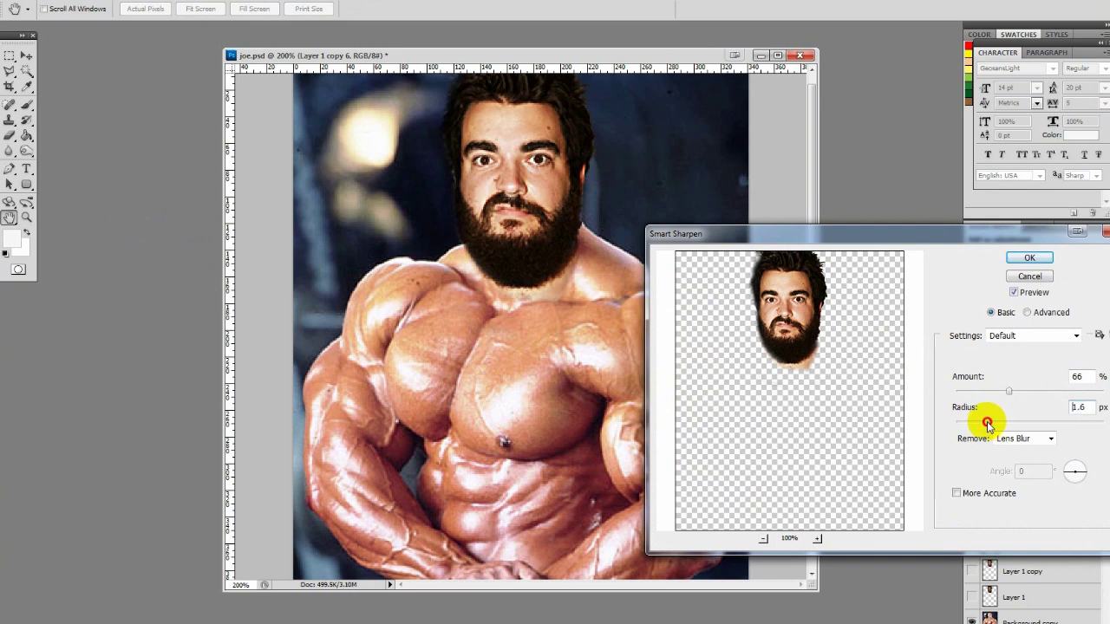
drag(1006, 395, 1009, 397)
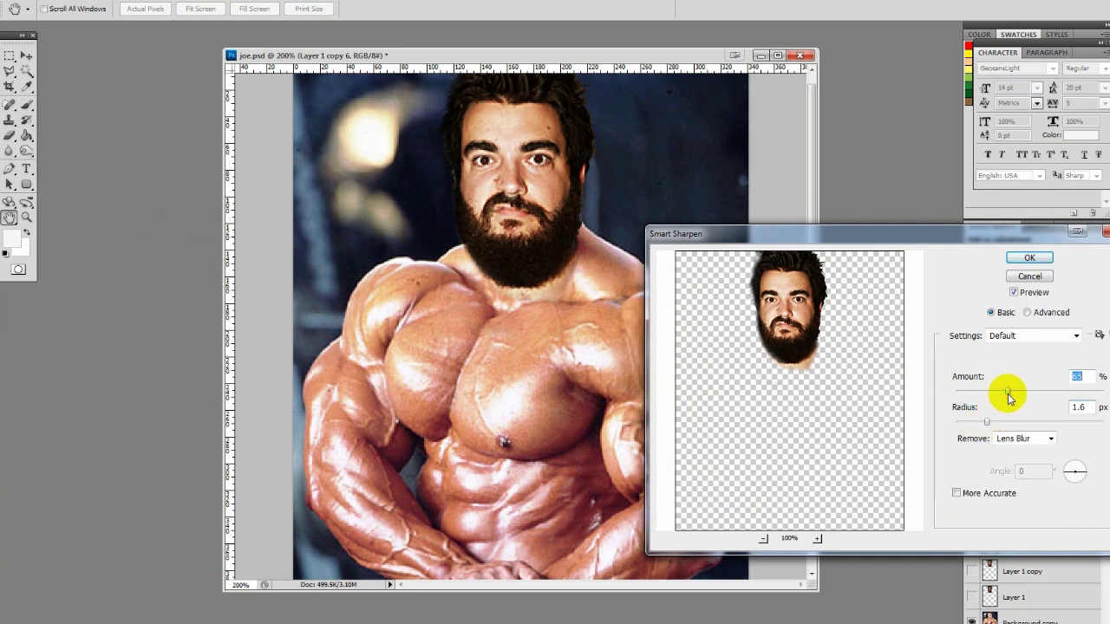
drag(984, 424, 979, 426)
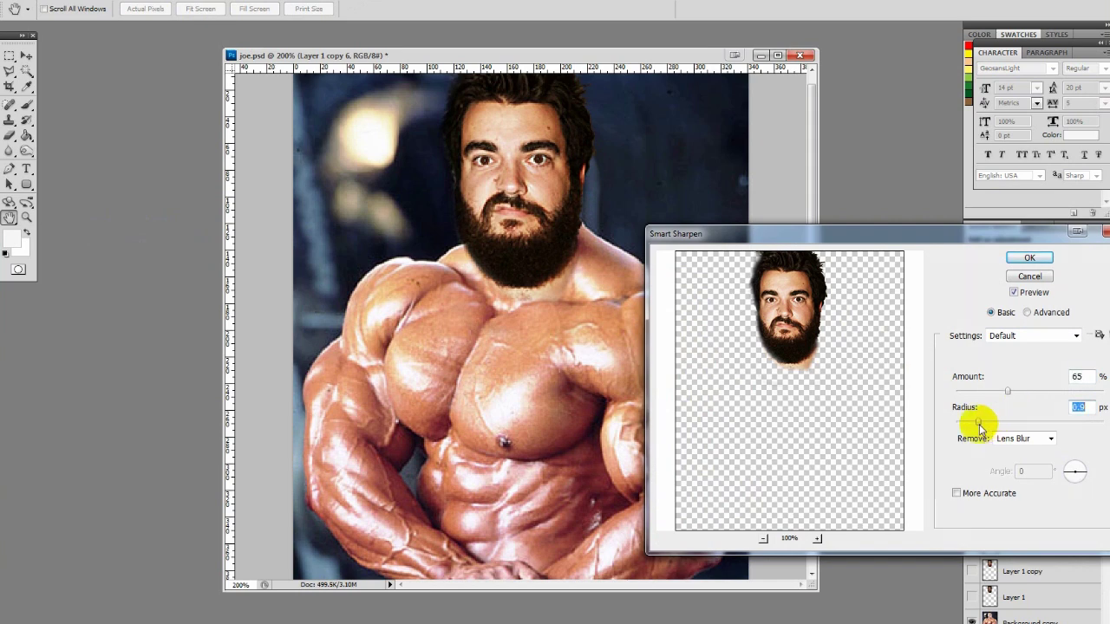
click(1030, 258)
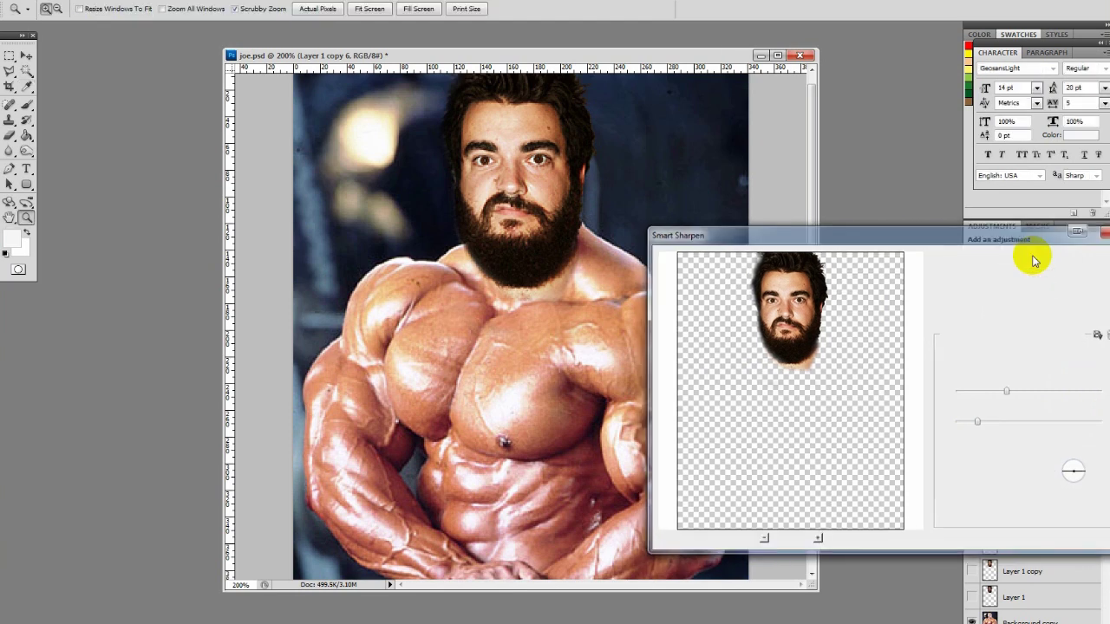
alt+click(480, 220)
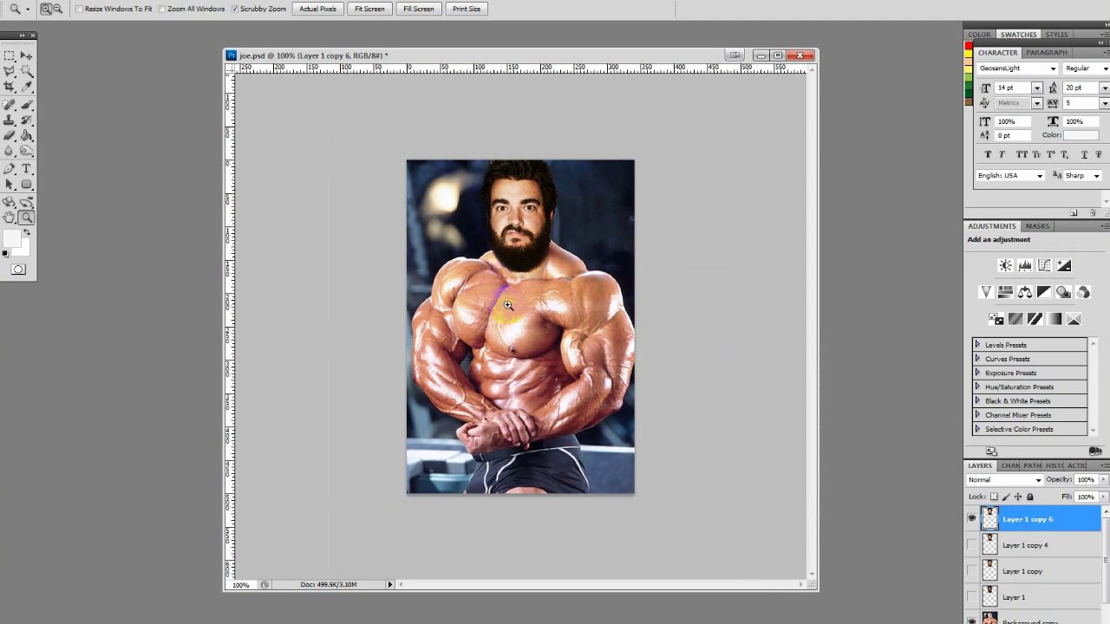
Step: Export the composite for the web as a Very High quality (80) JPEG named beardman.jpg on the Desktop
click(30, 2)
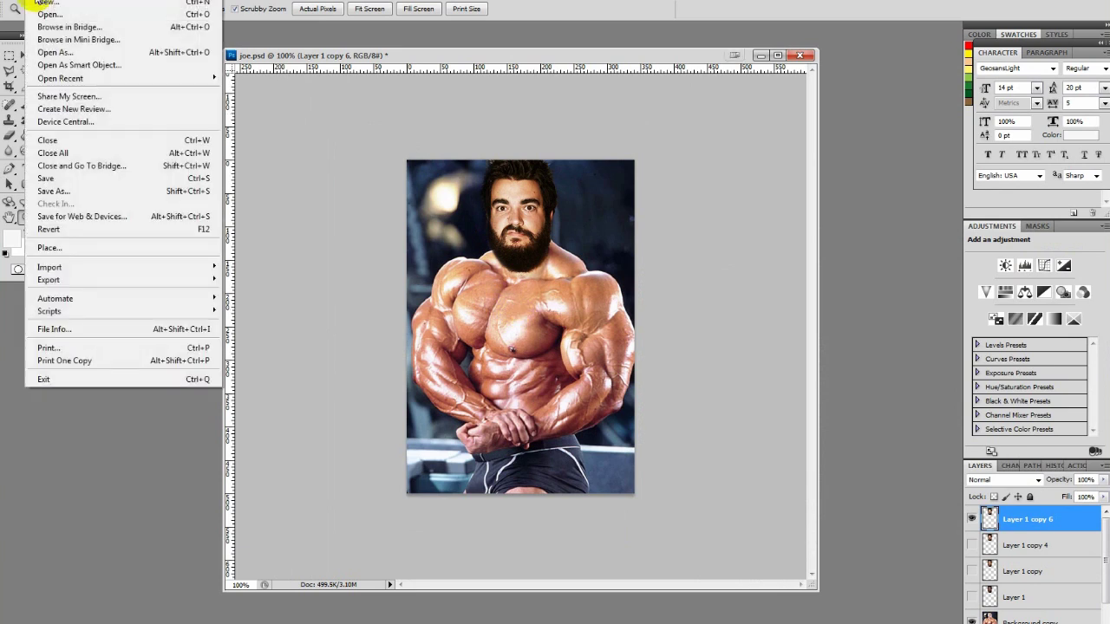
click(98, 216)
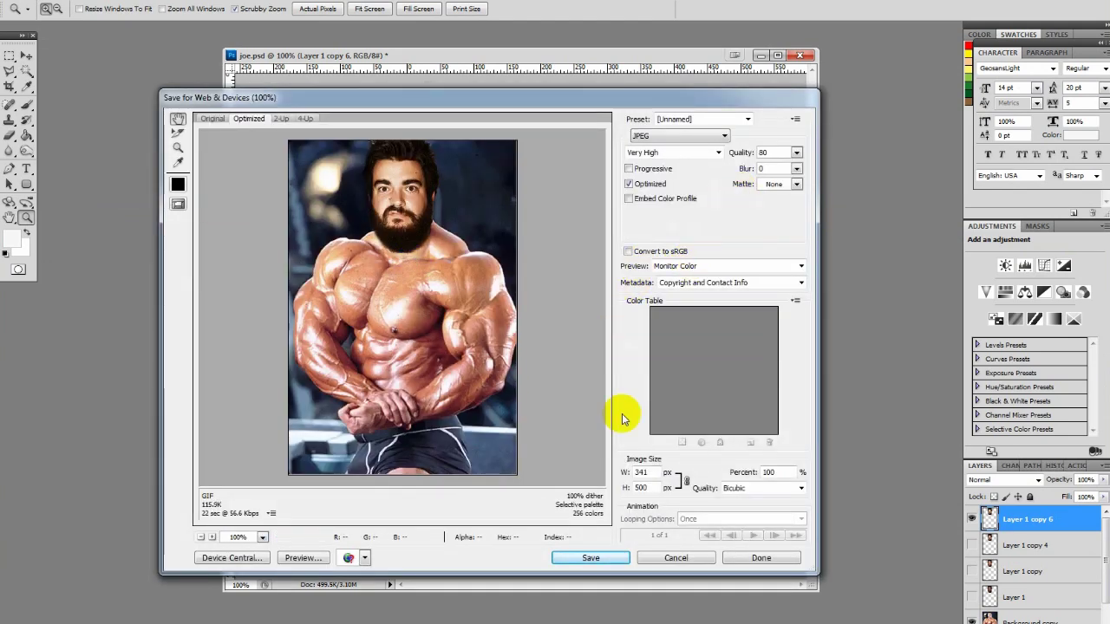
click(591, 557)
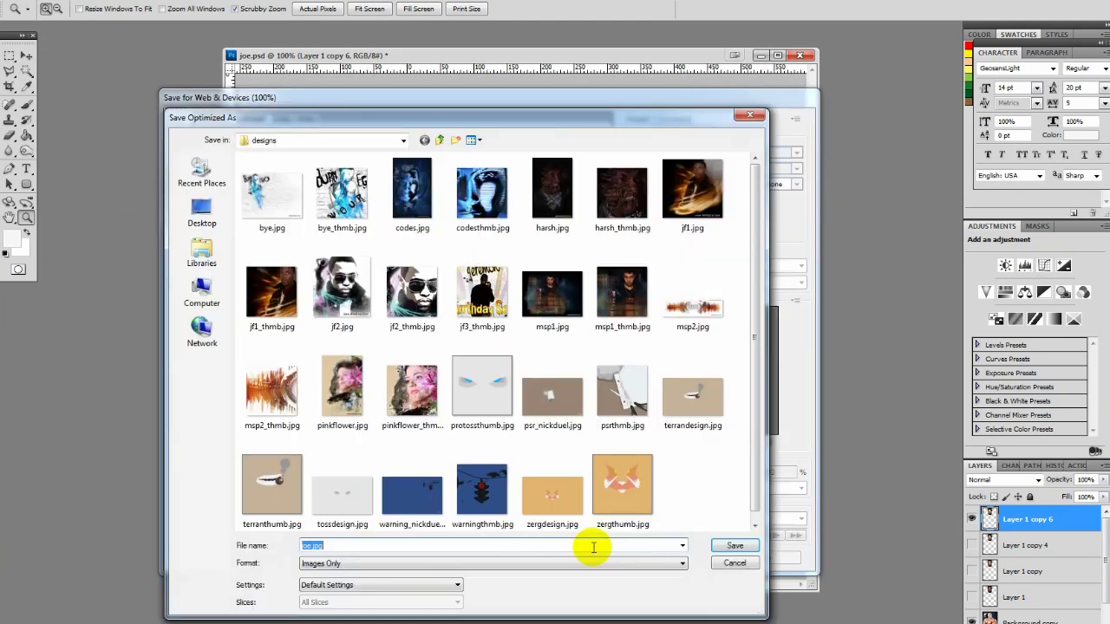
click(195, 213)
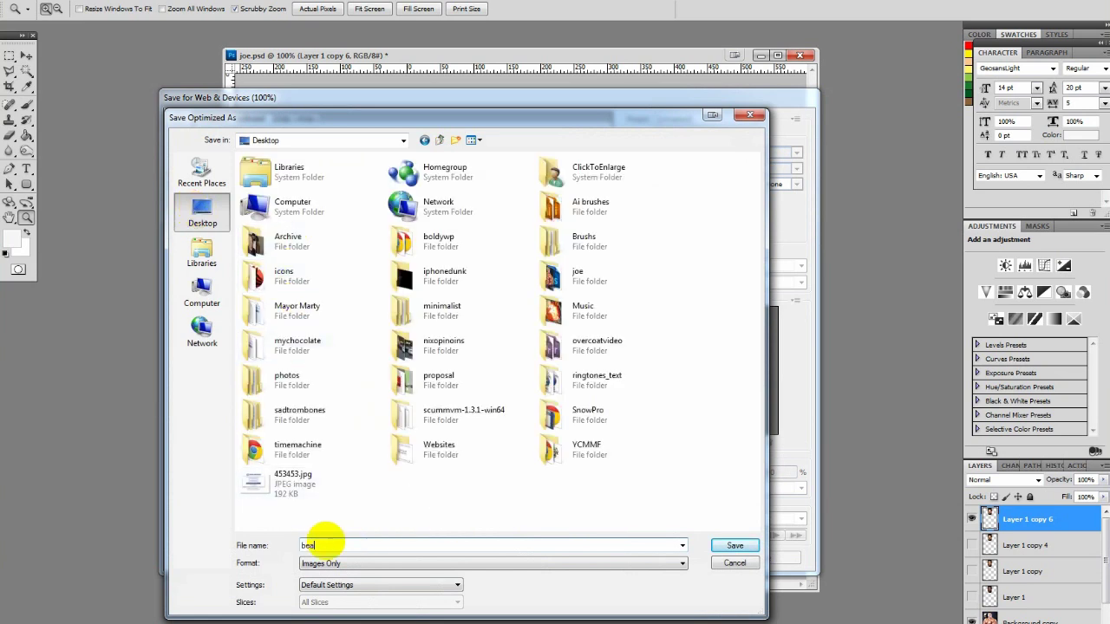
click(733, 545)
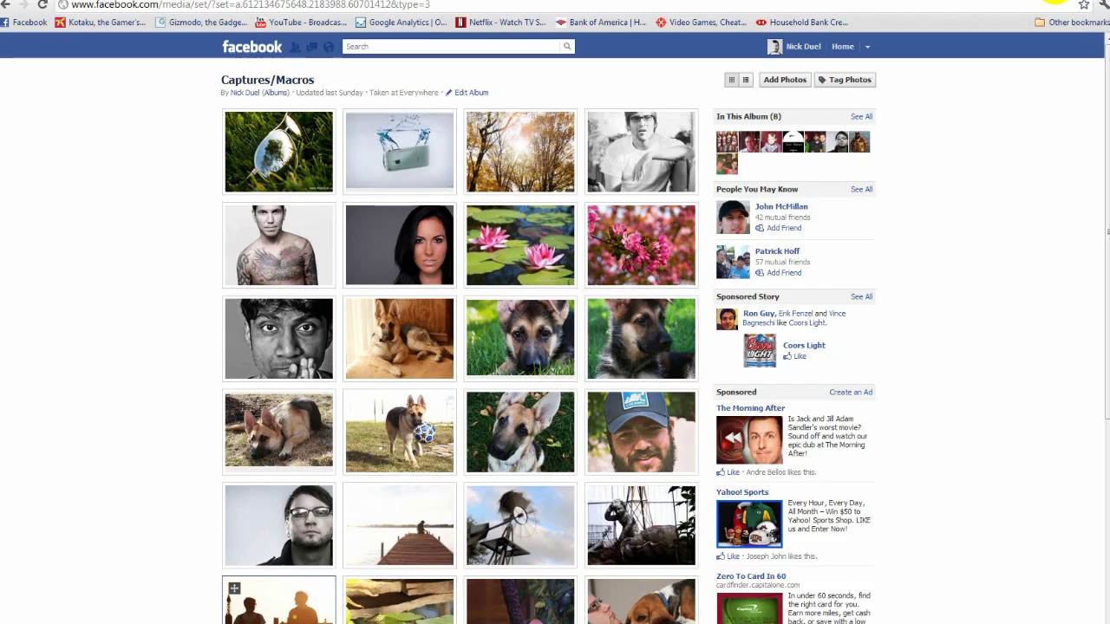
Step: In the Facebook album Captures/Macros, add photos and choose beardman.jpg from the Desktop for upload
click(782, 86)
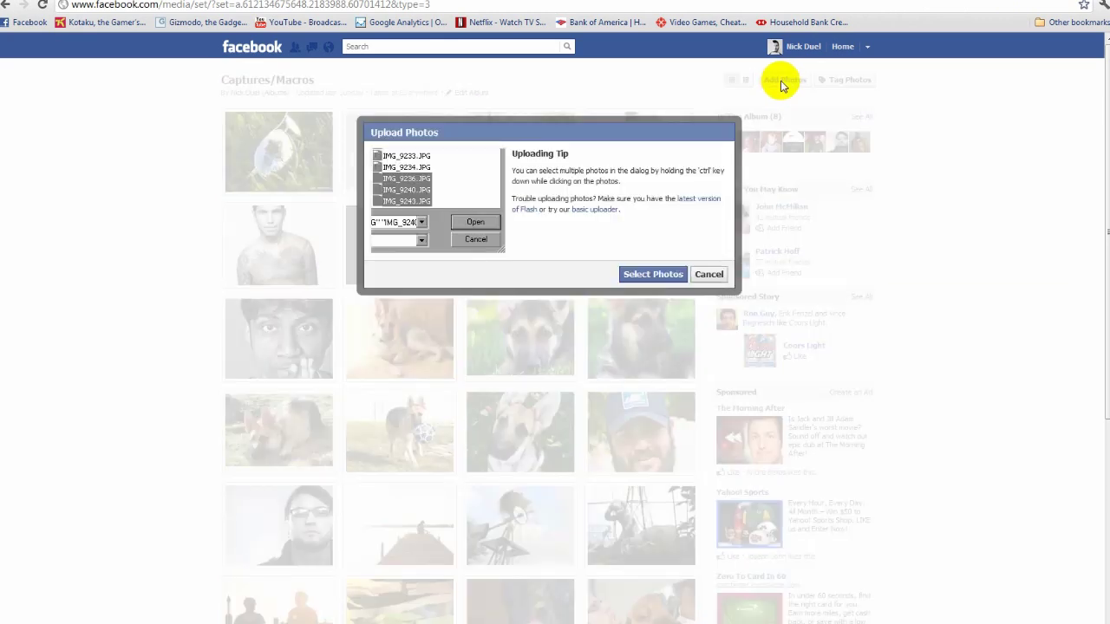
click(639, 275)
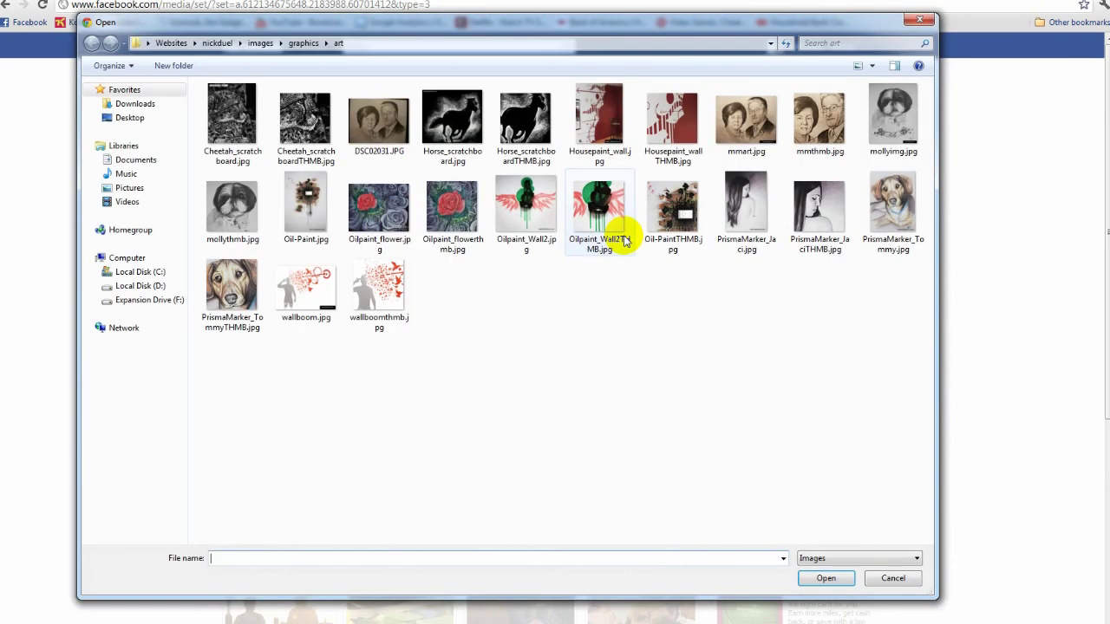
click(126, 118)
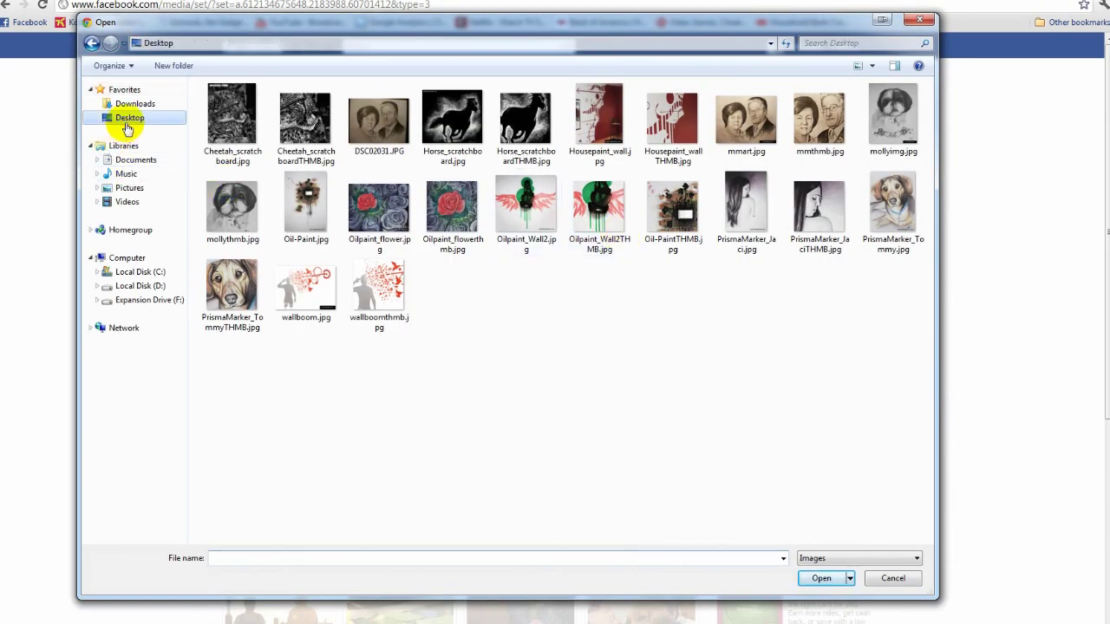
double_click(252, 360)
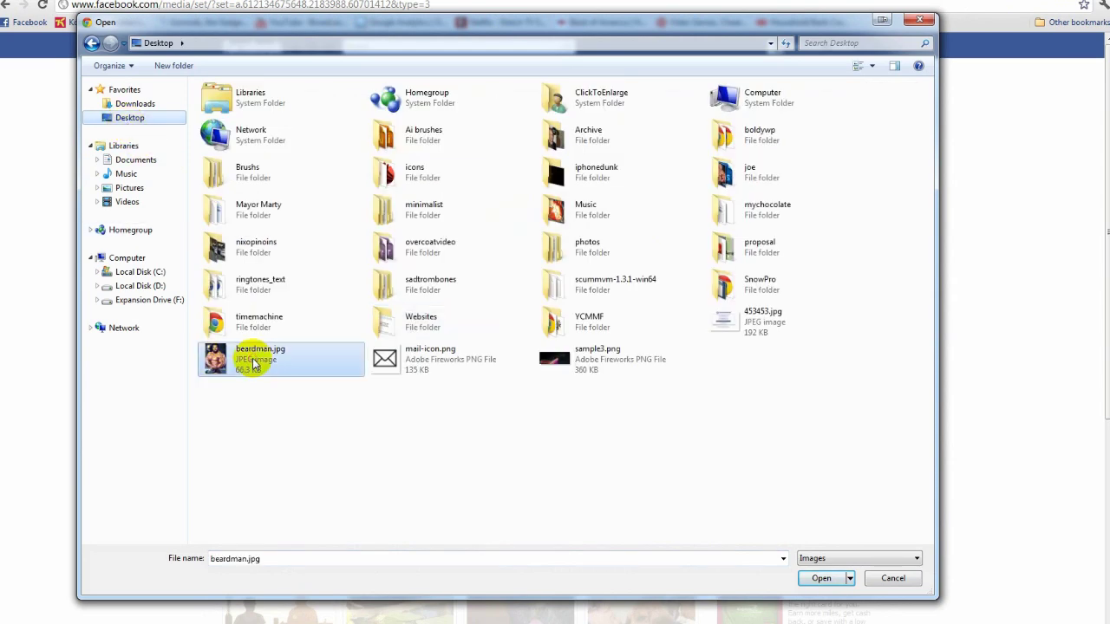